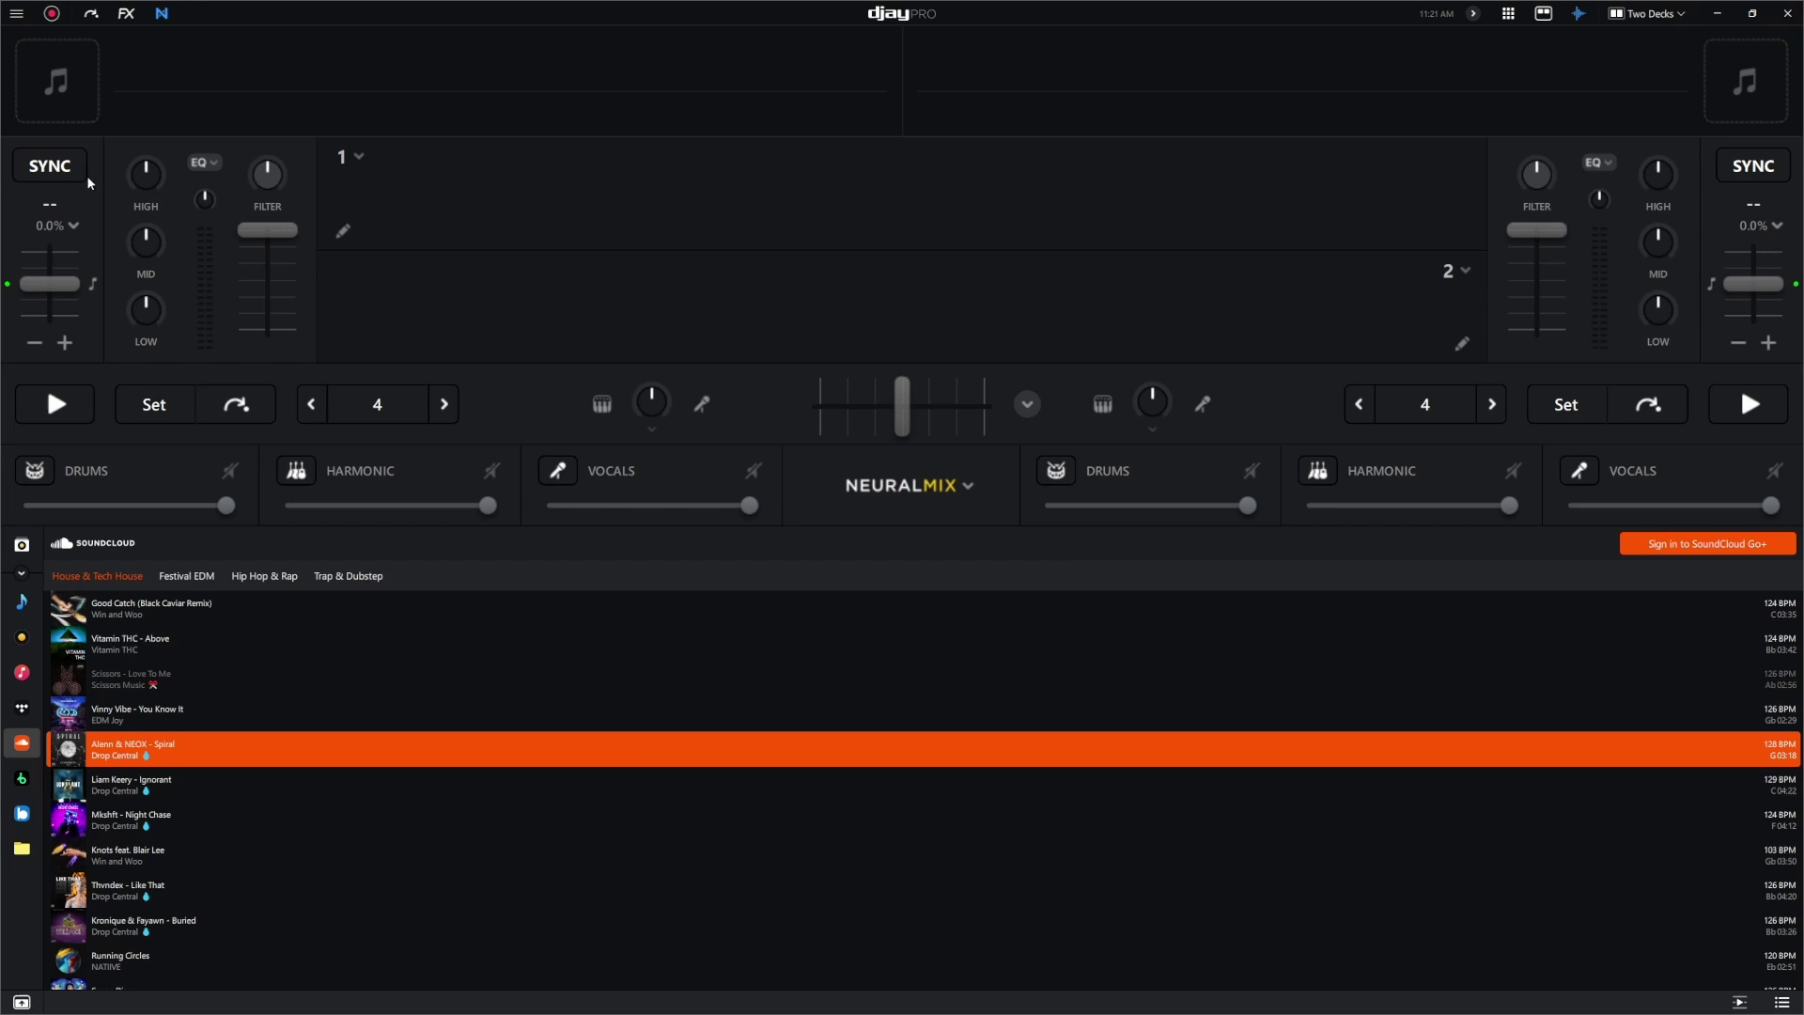
# Open djay Pro's Settings side panel from the top-left menu icon.
pyautogui.click(13, 17)
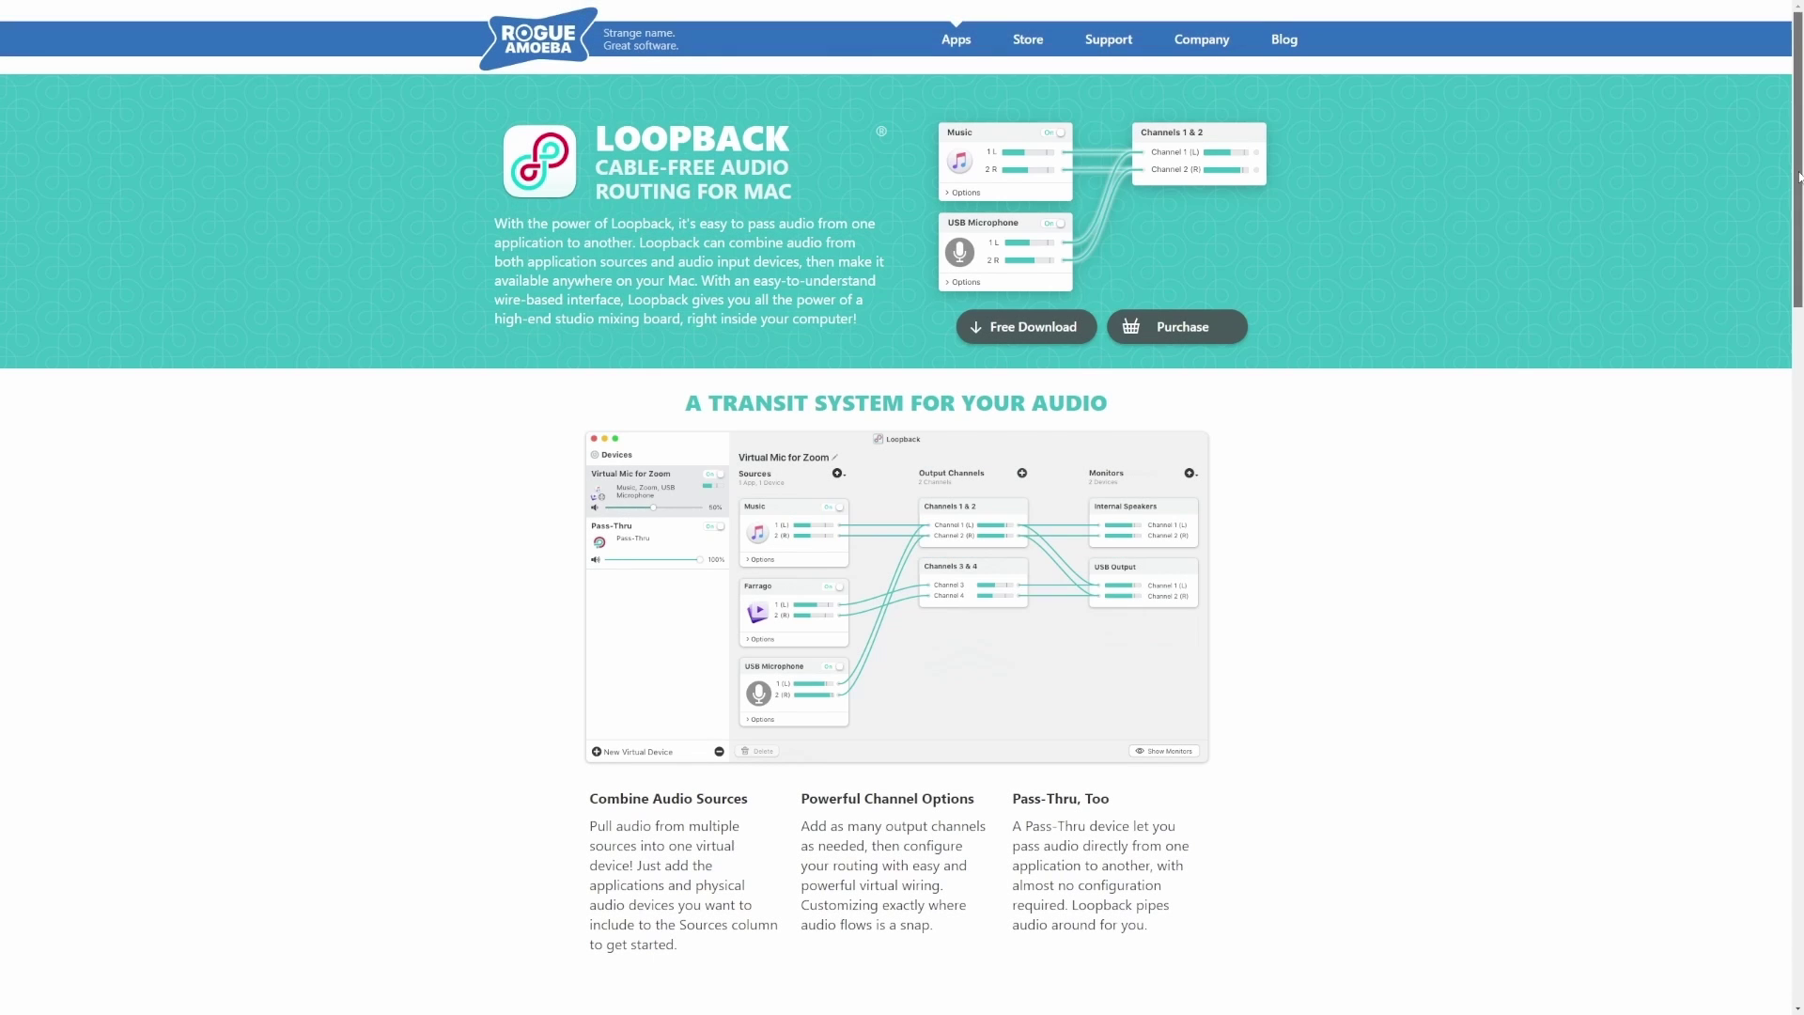
pyautogui.moveTo(1799, 176); pyautogui.dragTo(1794, 553)
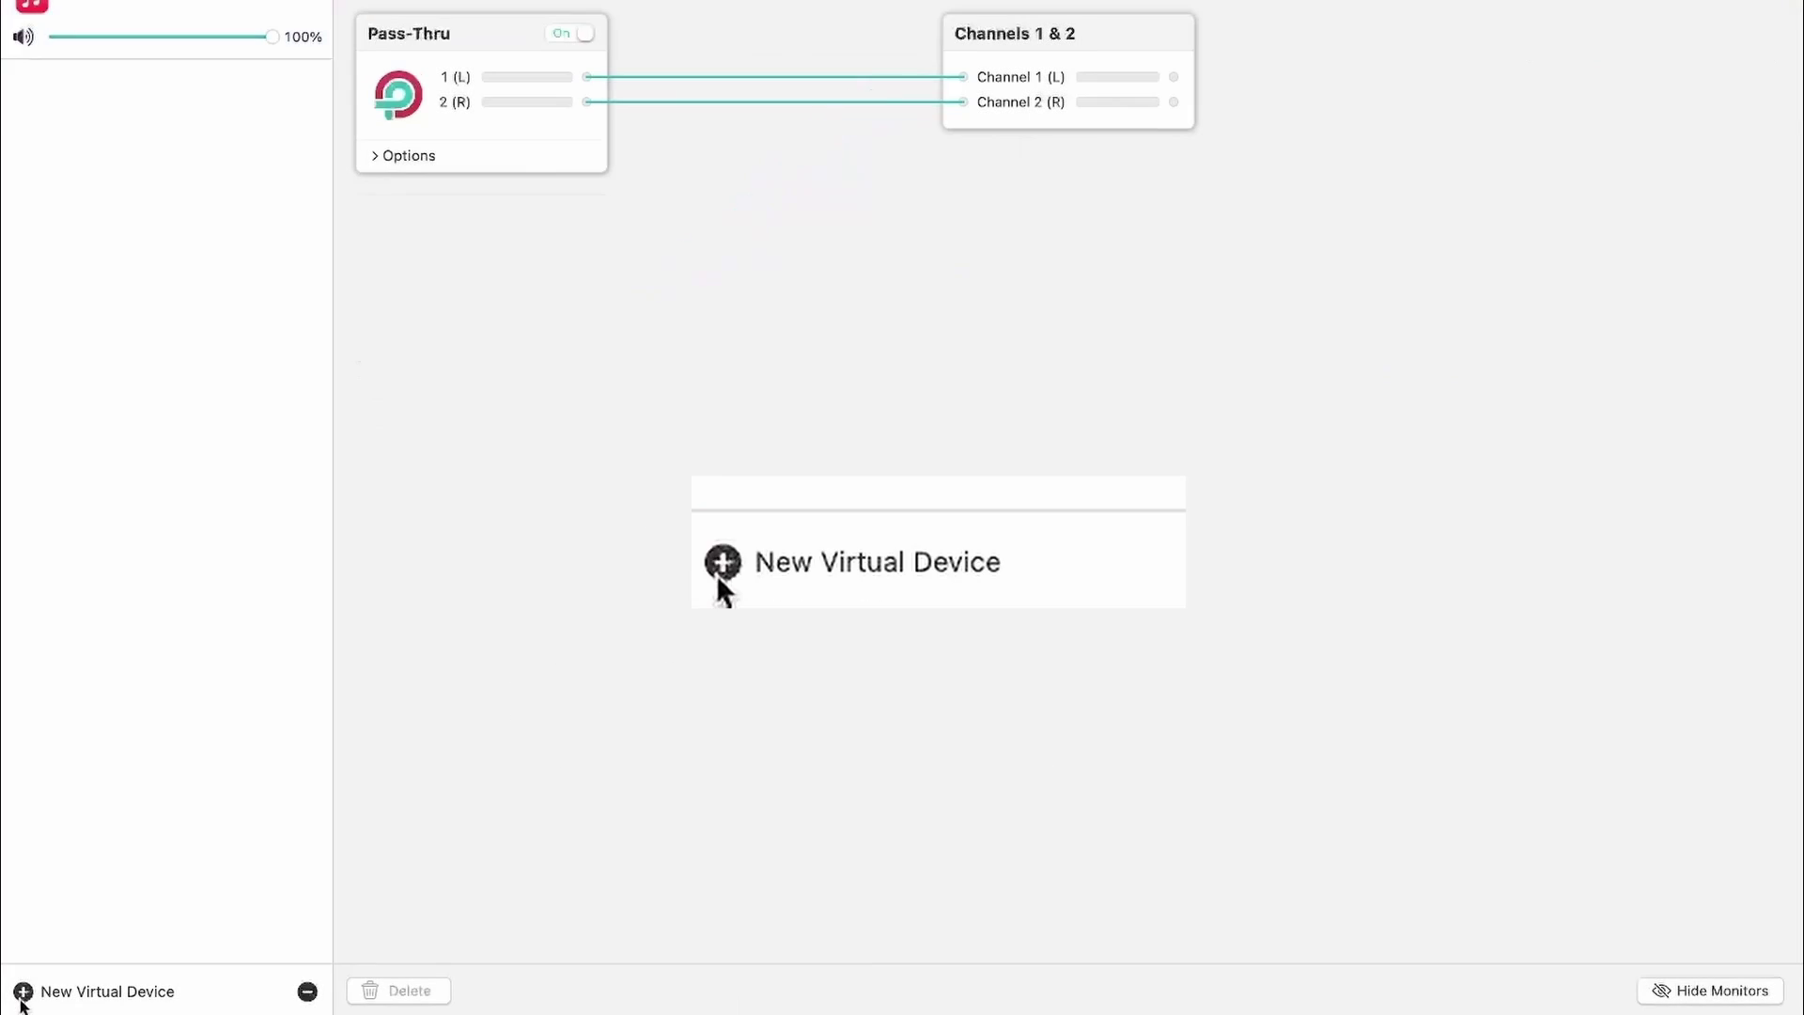
# Create a new virtual audio device and show the Loopback Audio device's sources.
pyautogui.click(720, 564)
pyautogui.click(183, 87)
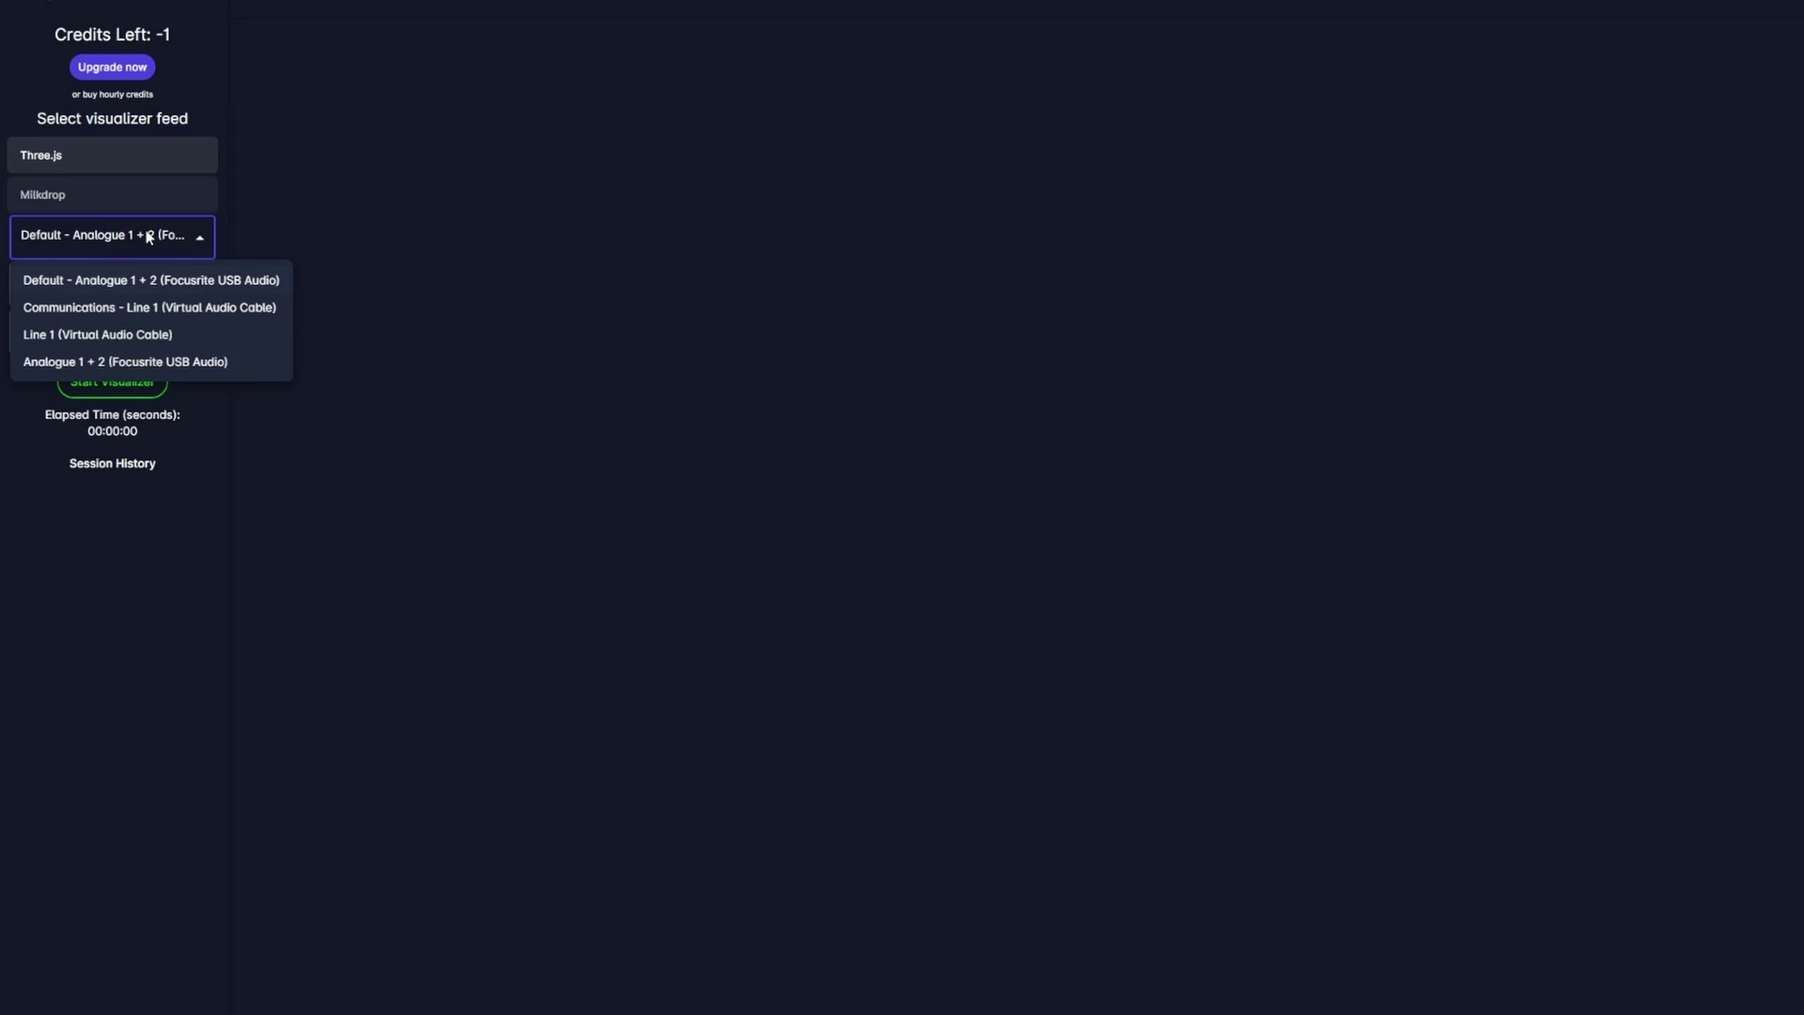
# Use Line 1 (Virtual Audio Cable) as audio input and choose a saved playlist for the visualizer.
pyautogui.click(141, 335)
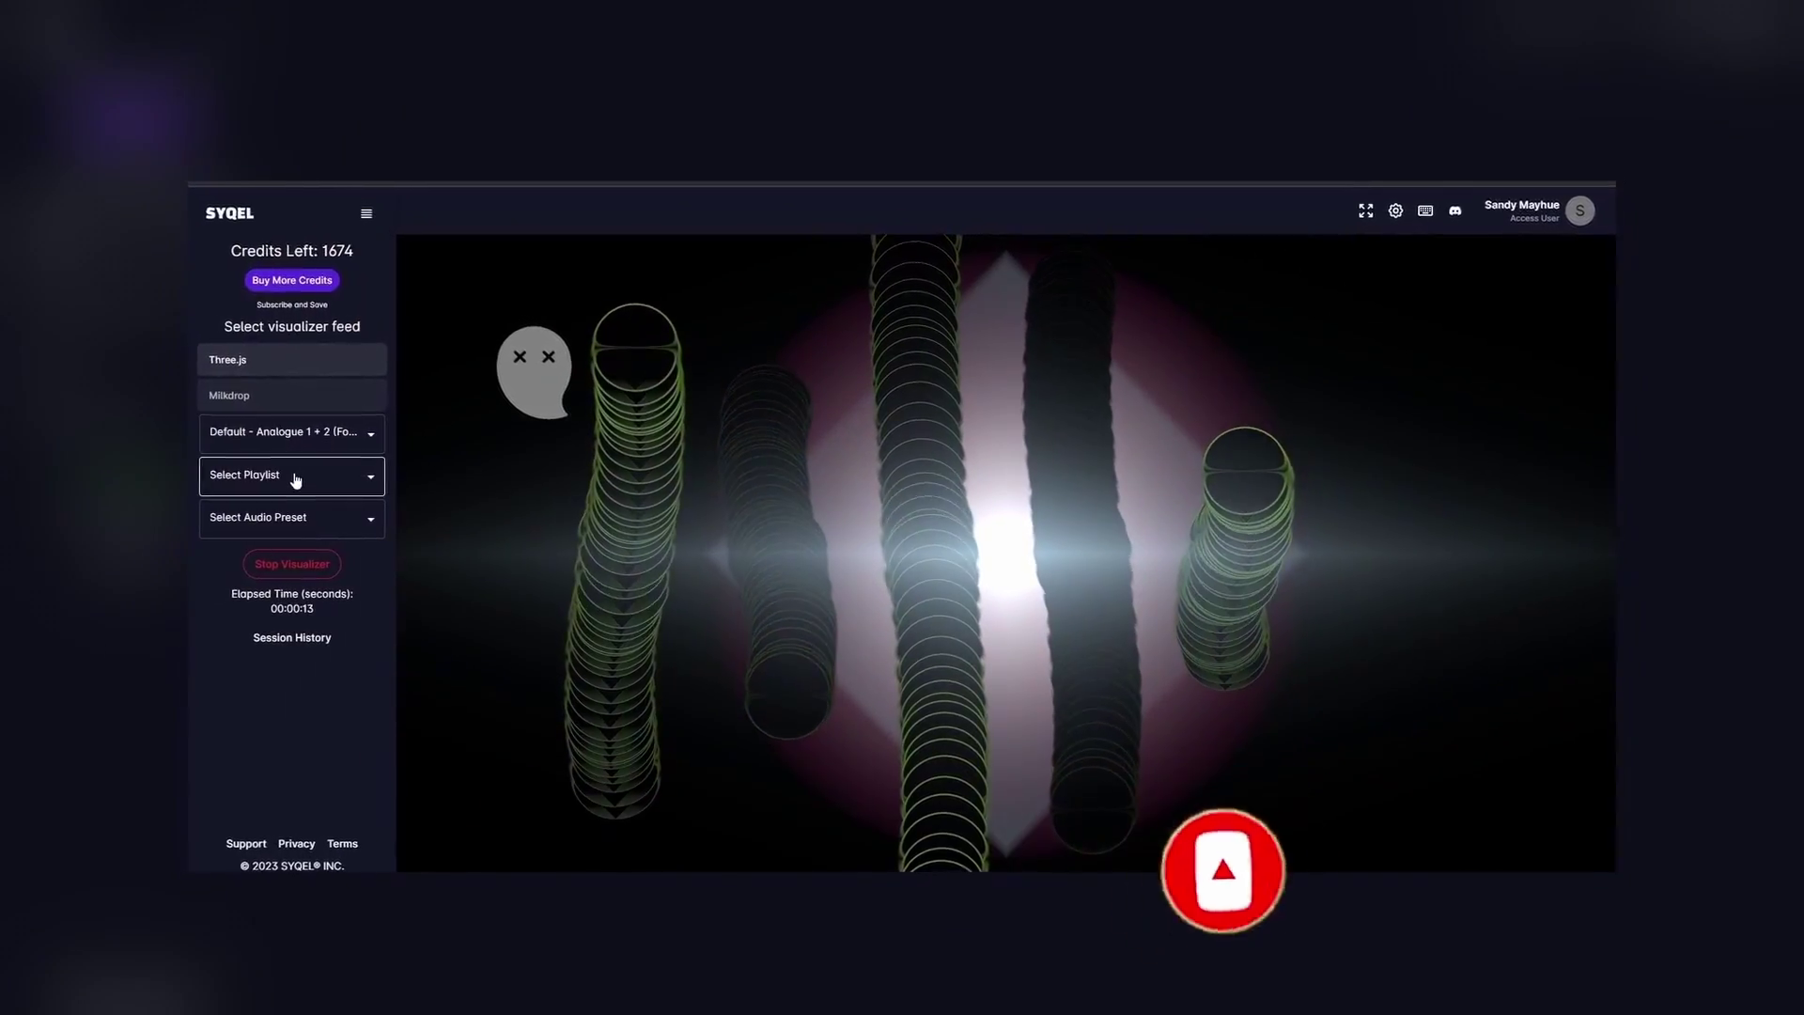
pyautogui.click(288, 474)
pyautogui.click(343, 803)
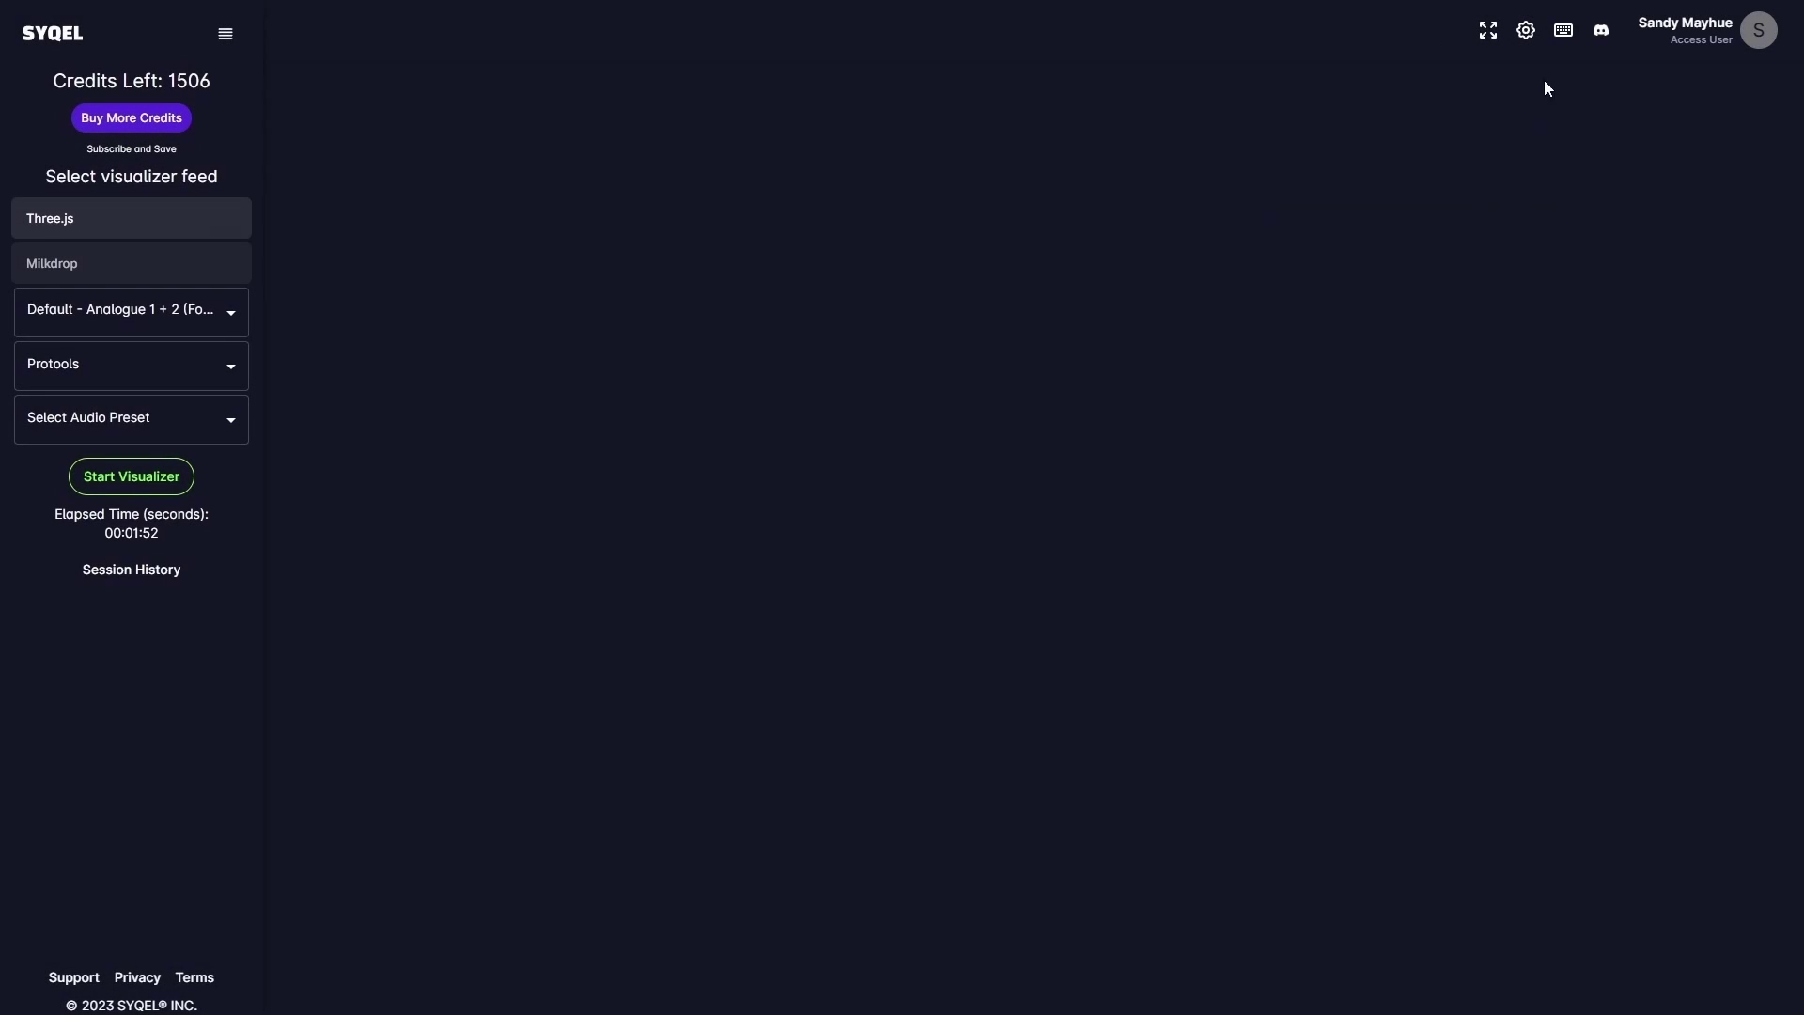
# Open the visualizer settings from the gear icon, landing on the Playlists section.
pyautogui.click(1526, 31)
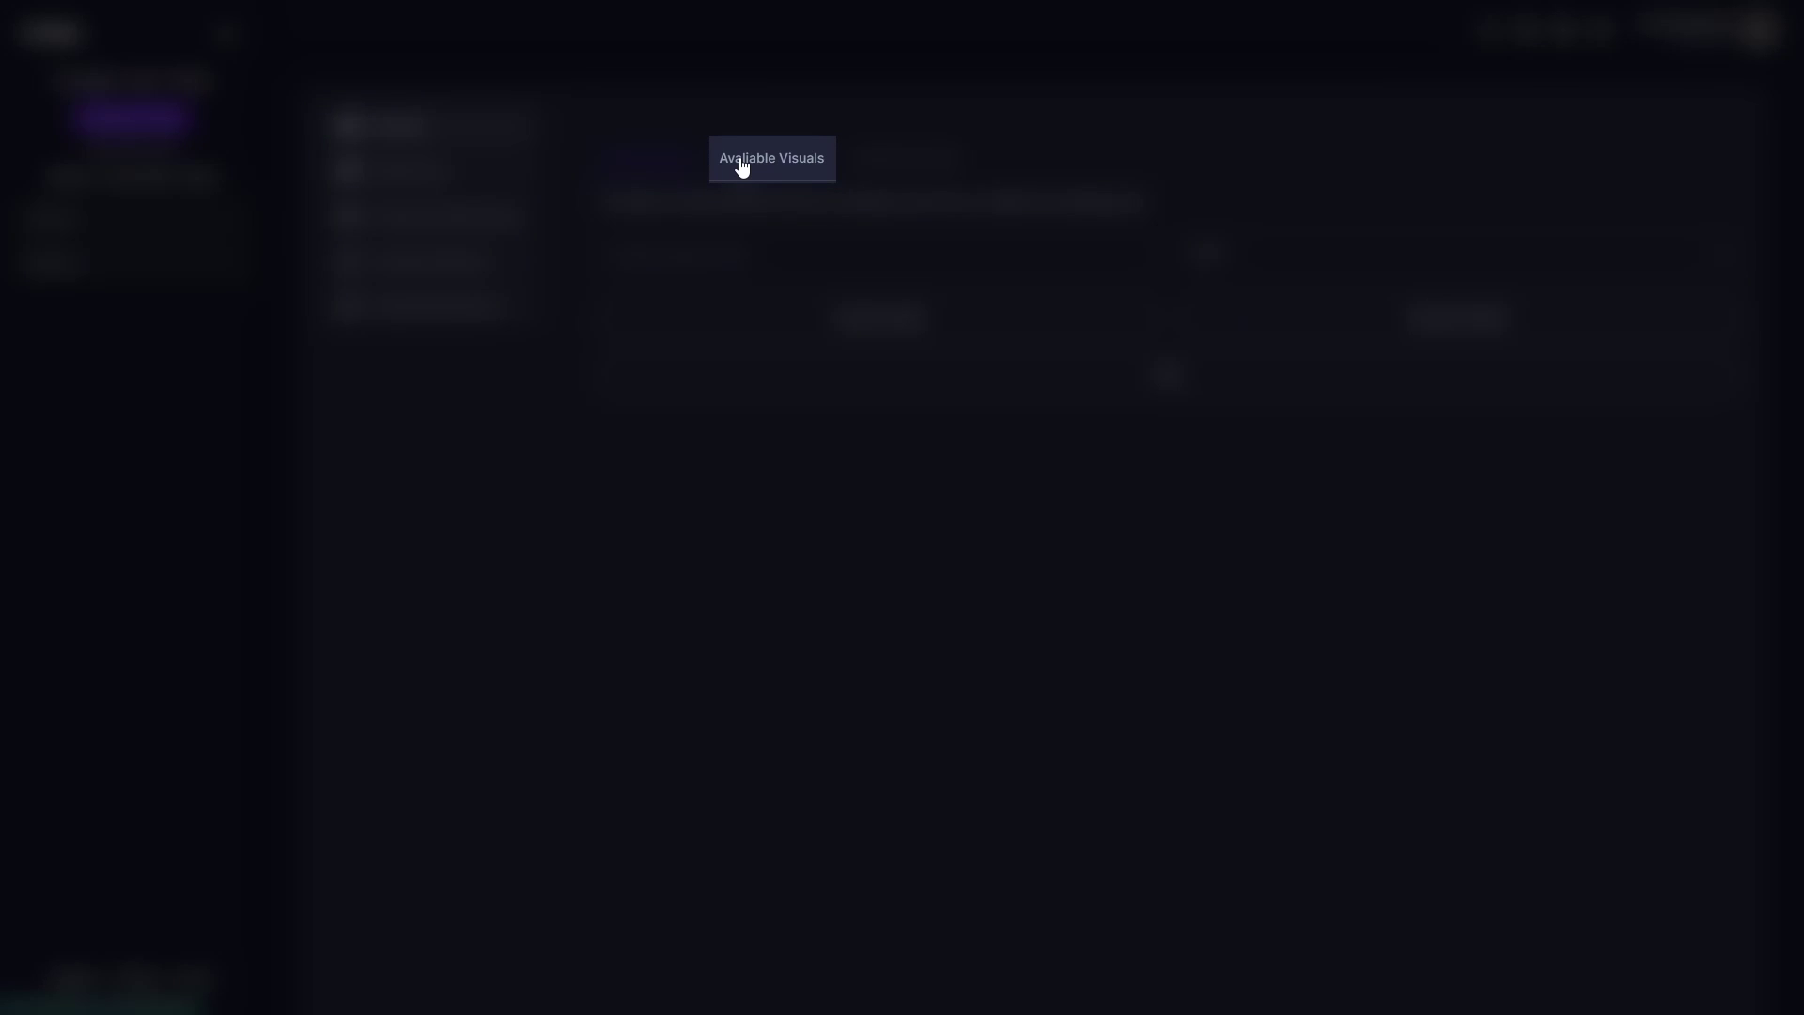
# Show the Available Visuals gallery to browse visuals for the playlist.
pyautogui.click(740, 168)
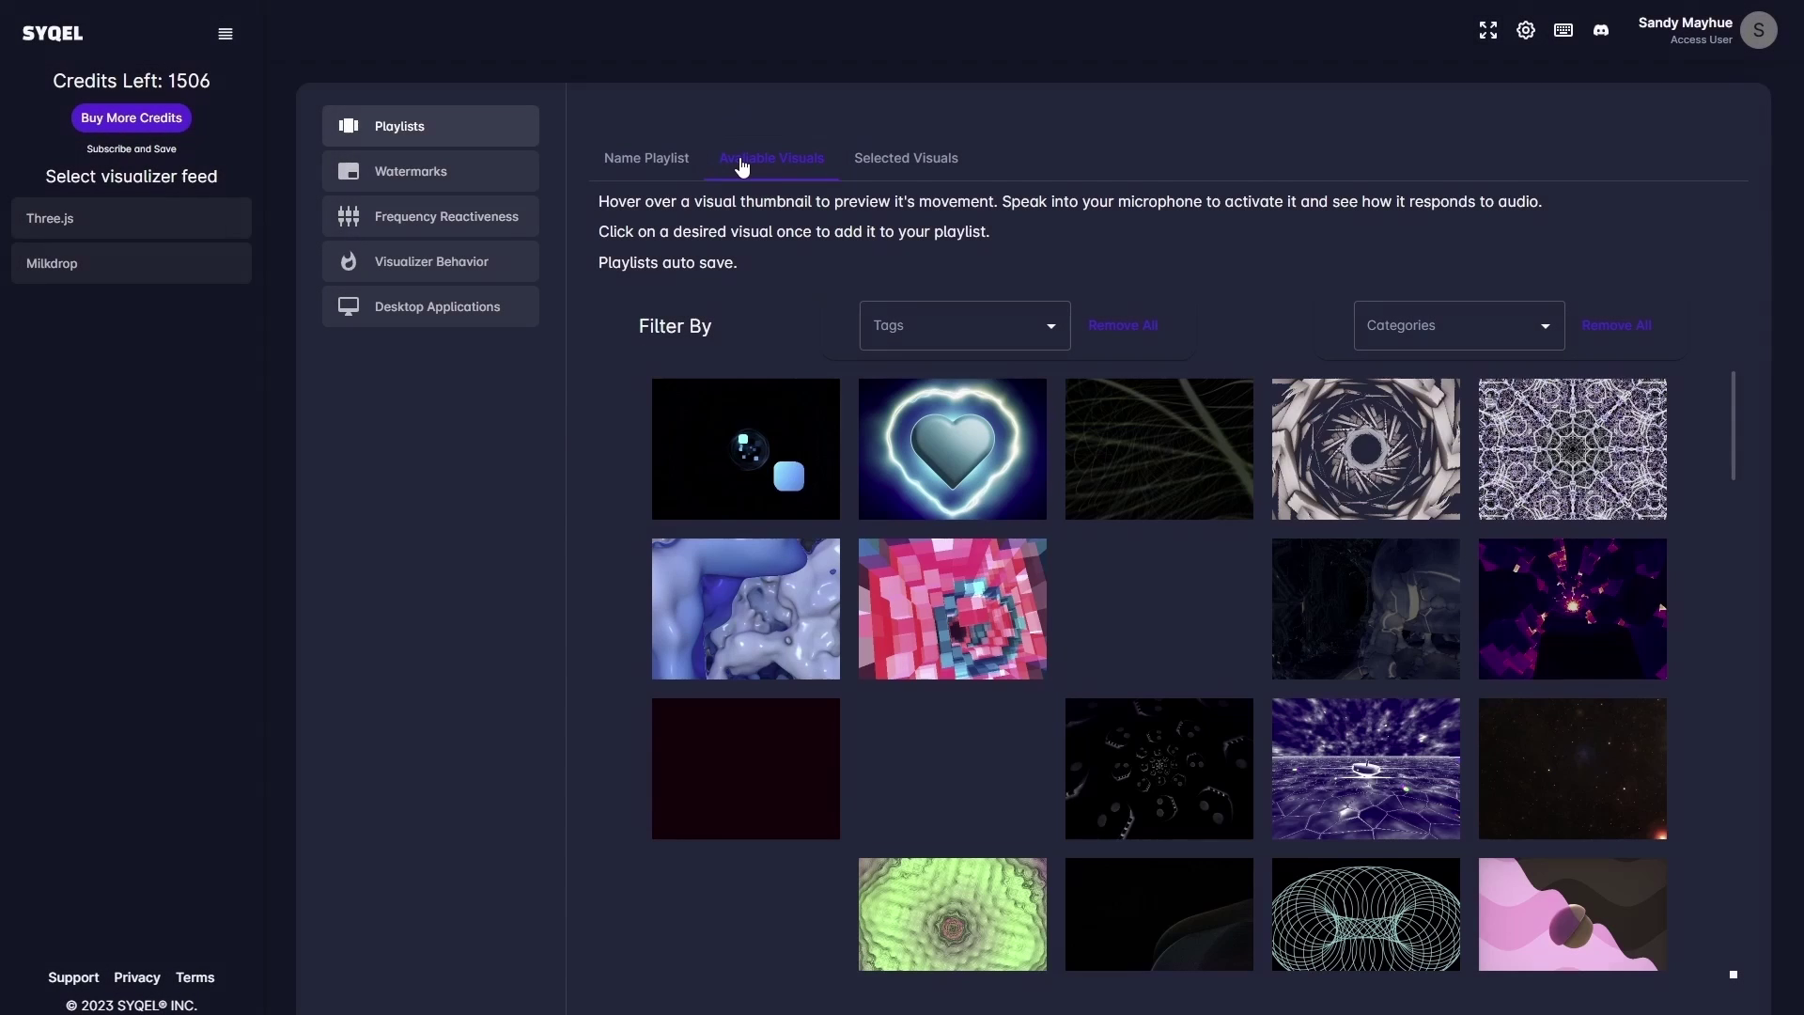
pyautogui.scroll(-3, 1392, 800)
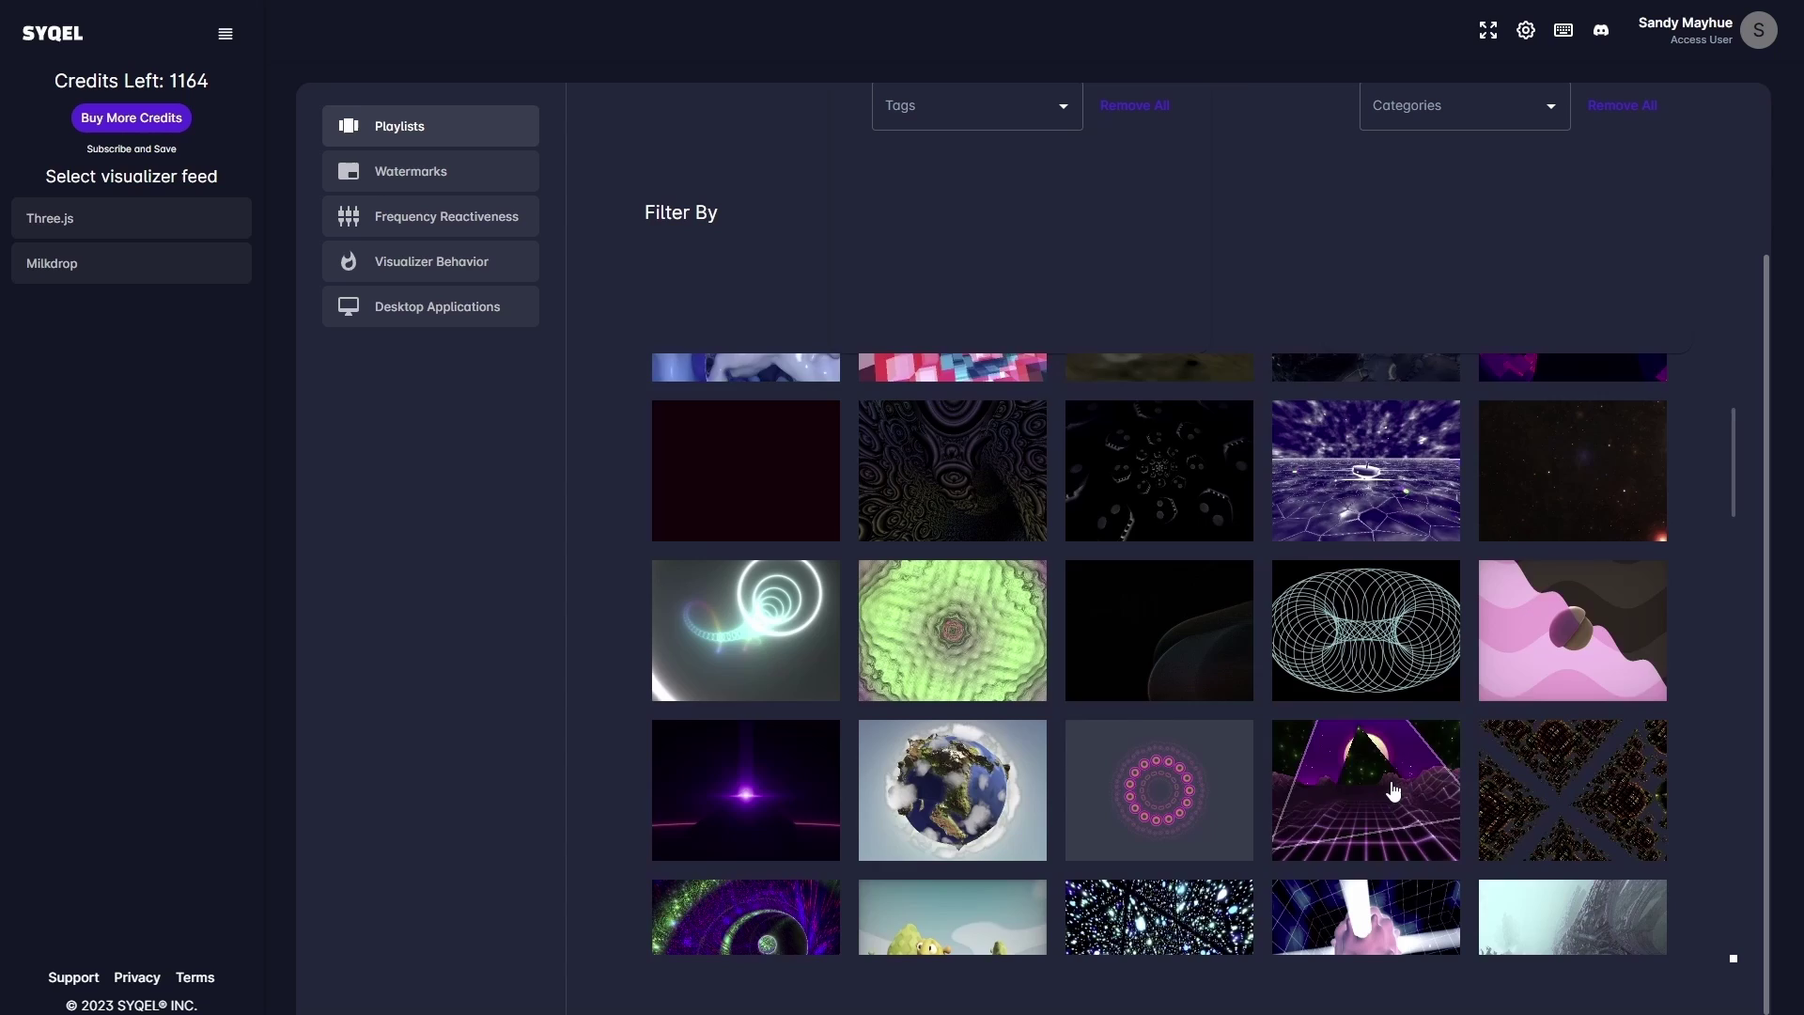
pyautogui.scroll(-5, 1374, 799)
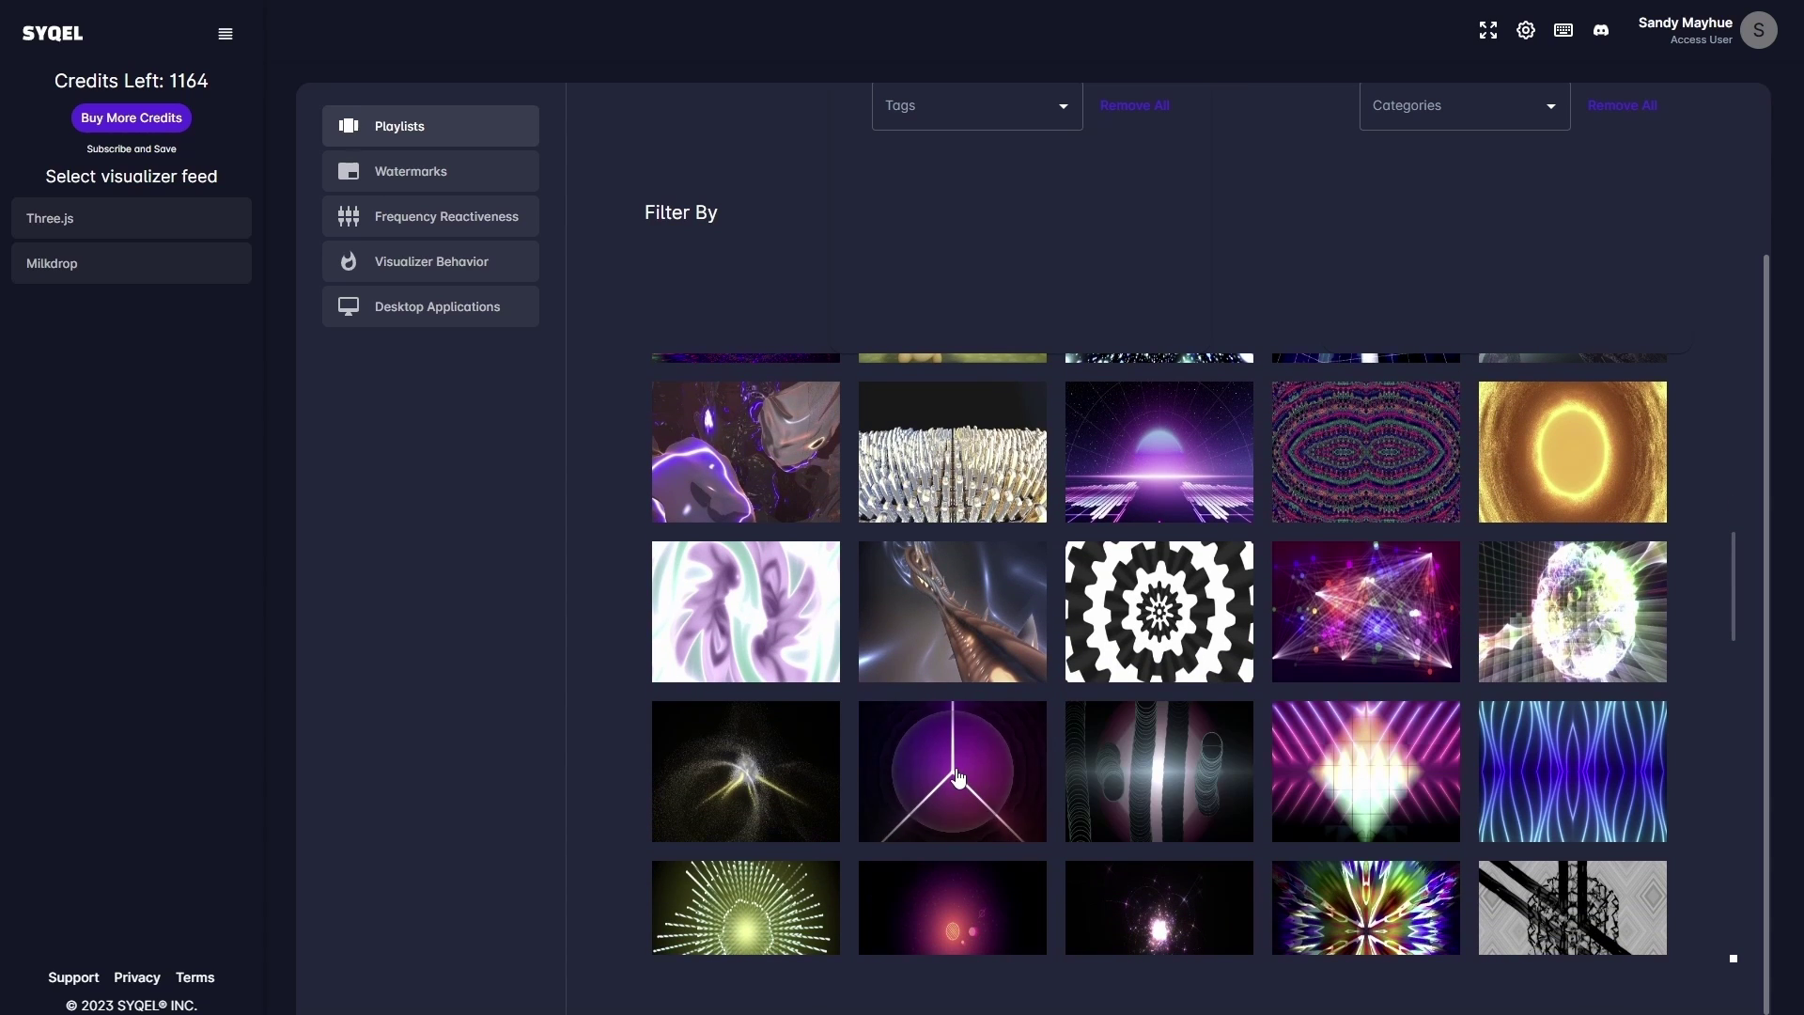
pyautogui.scroll(-3, 955, 776)
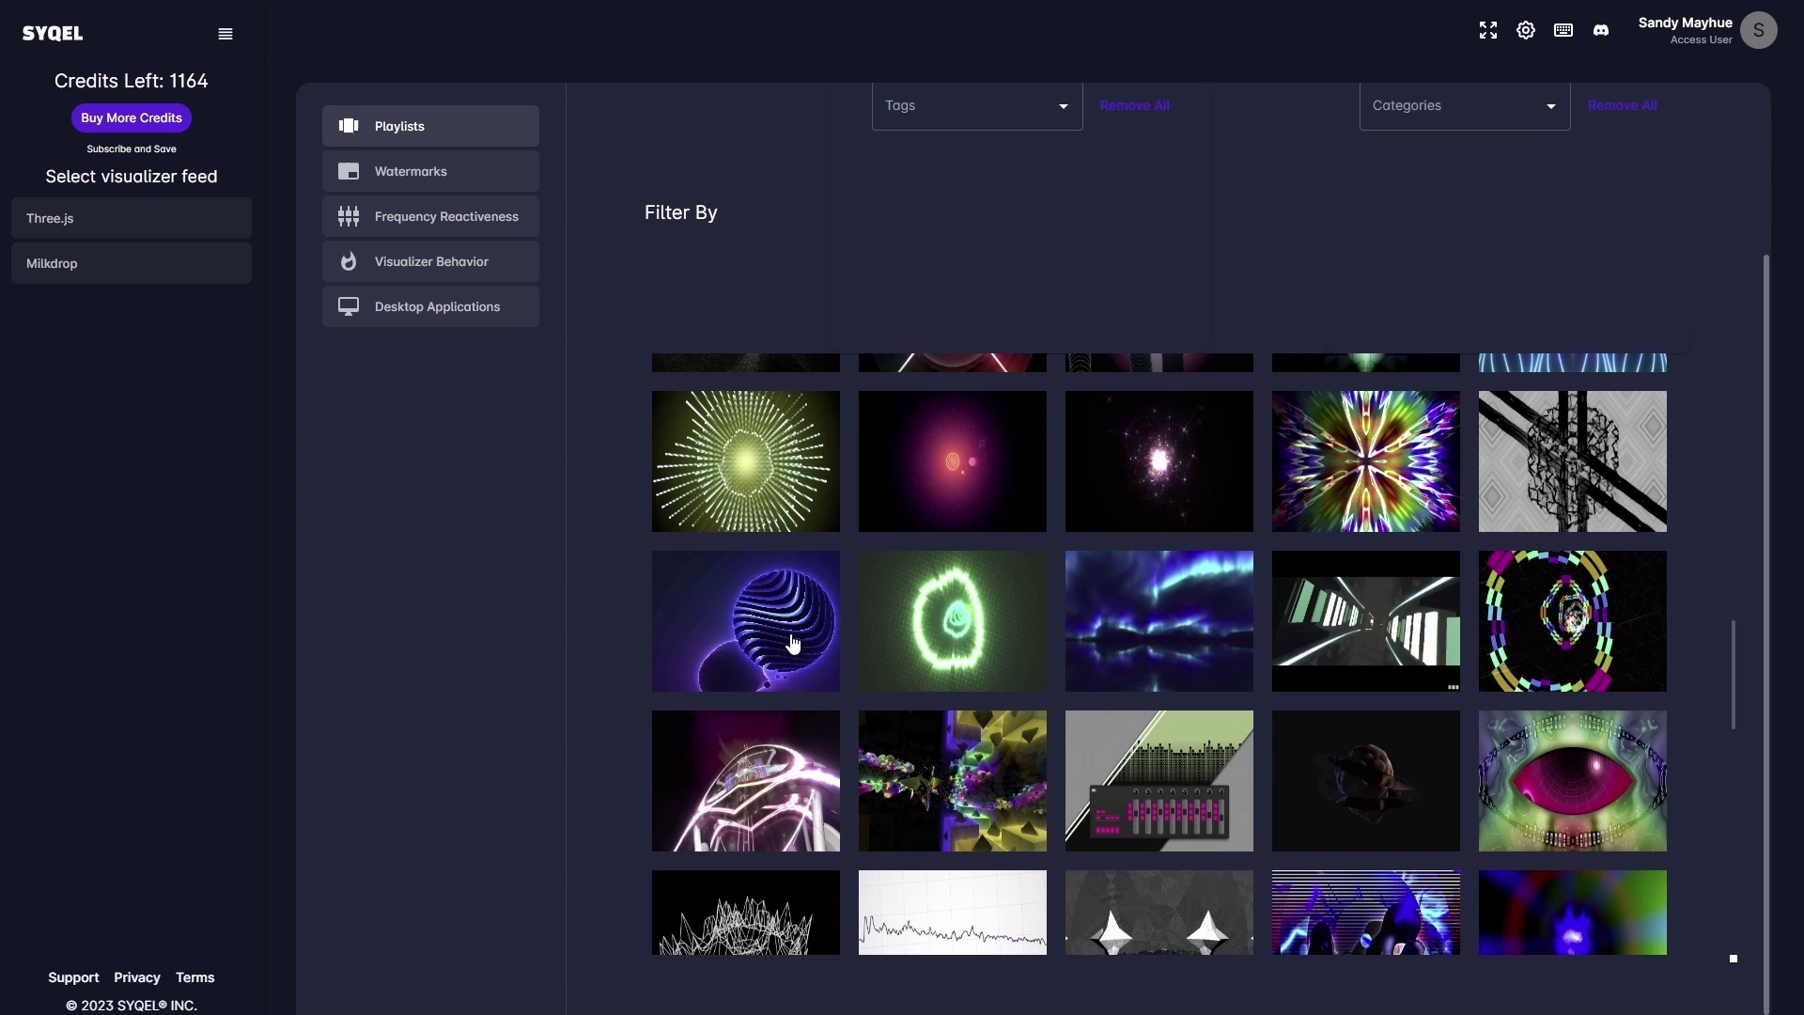
pyautogui.scroll(5, 966, 419)
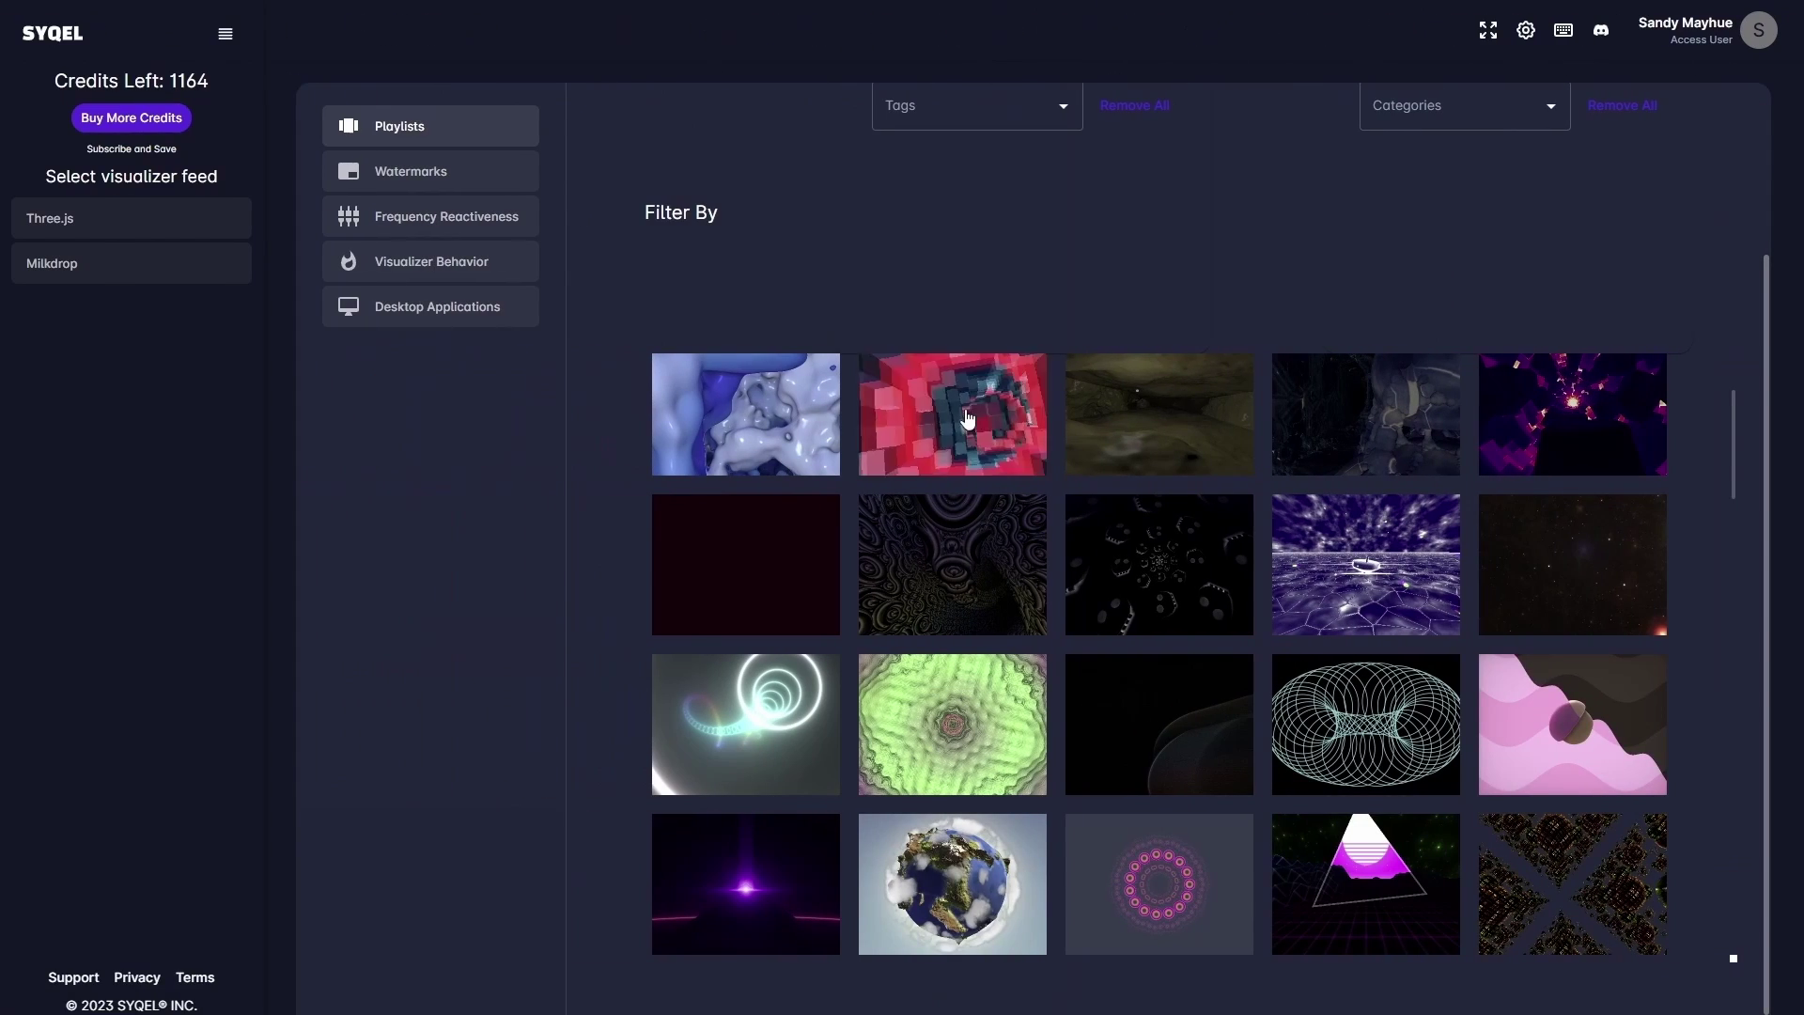
pyautogui.scroll(-3, 954, 753)
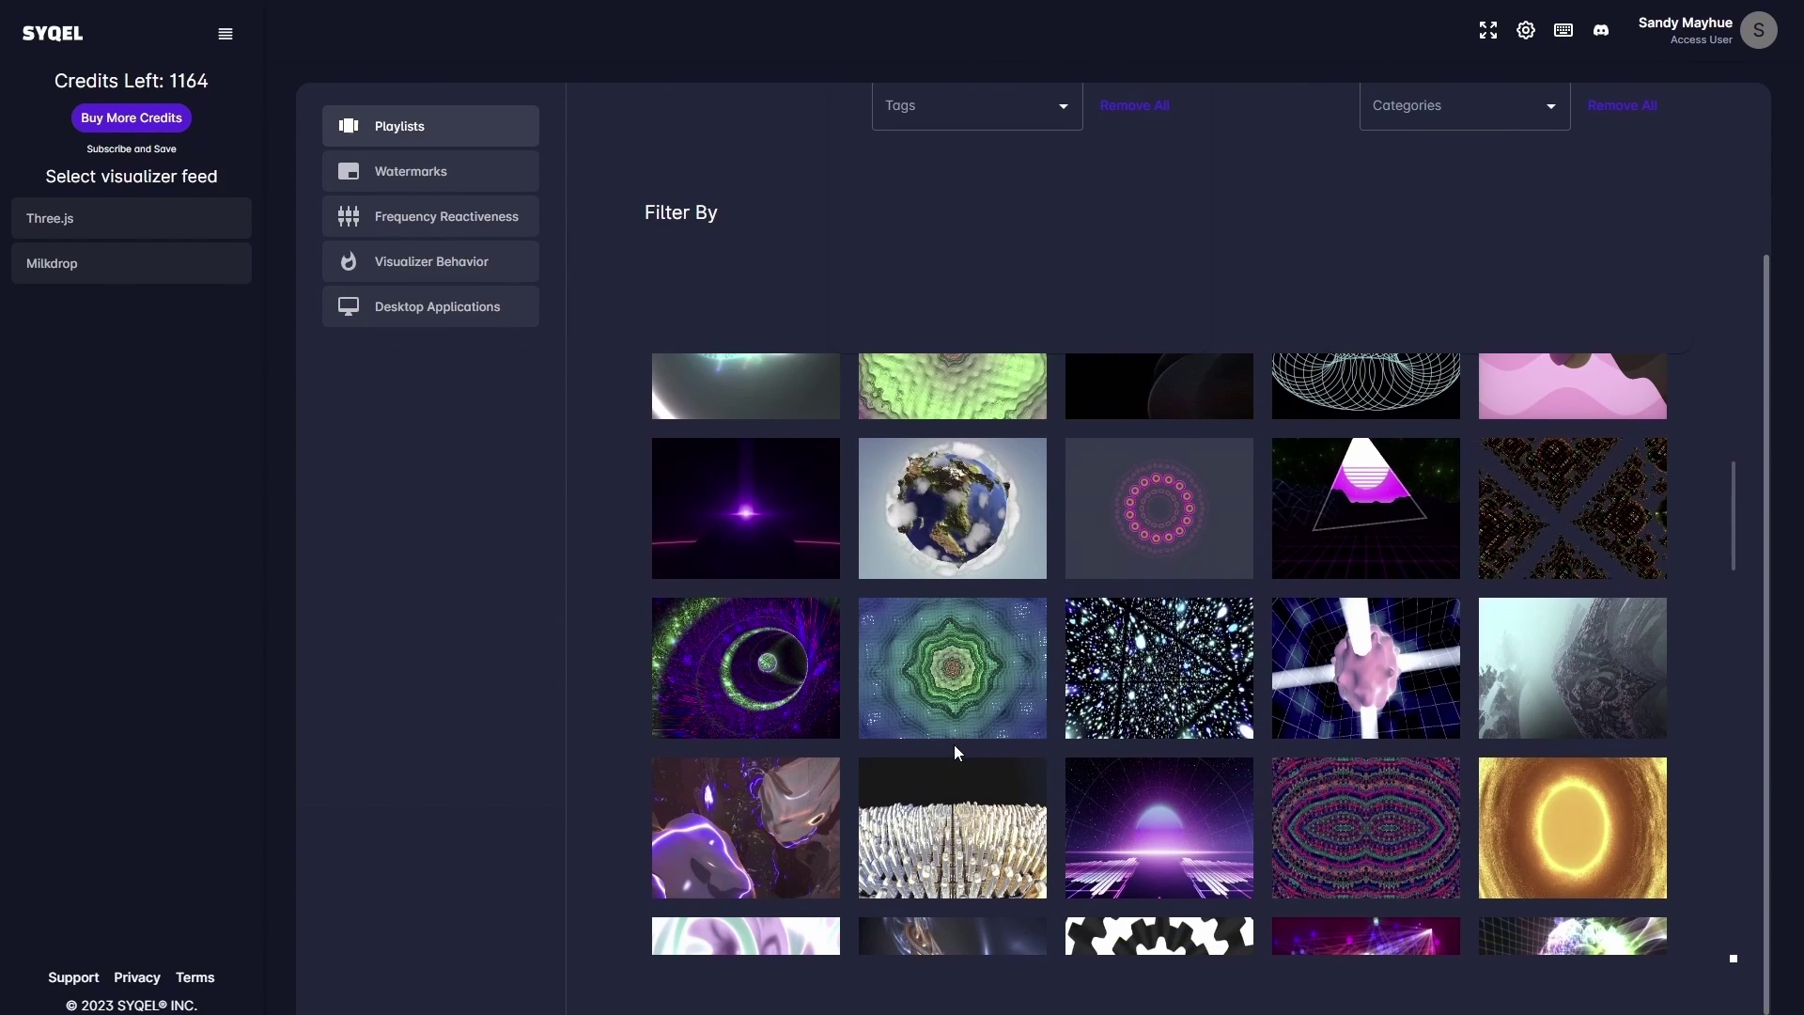
pyautogui.scroll(-3, 1165, 817)
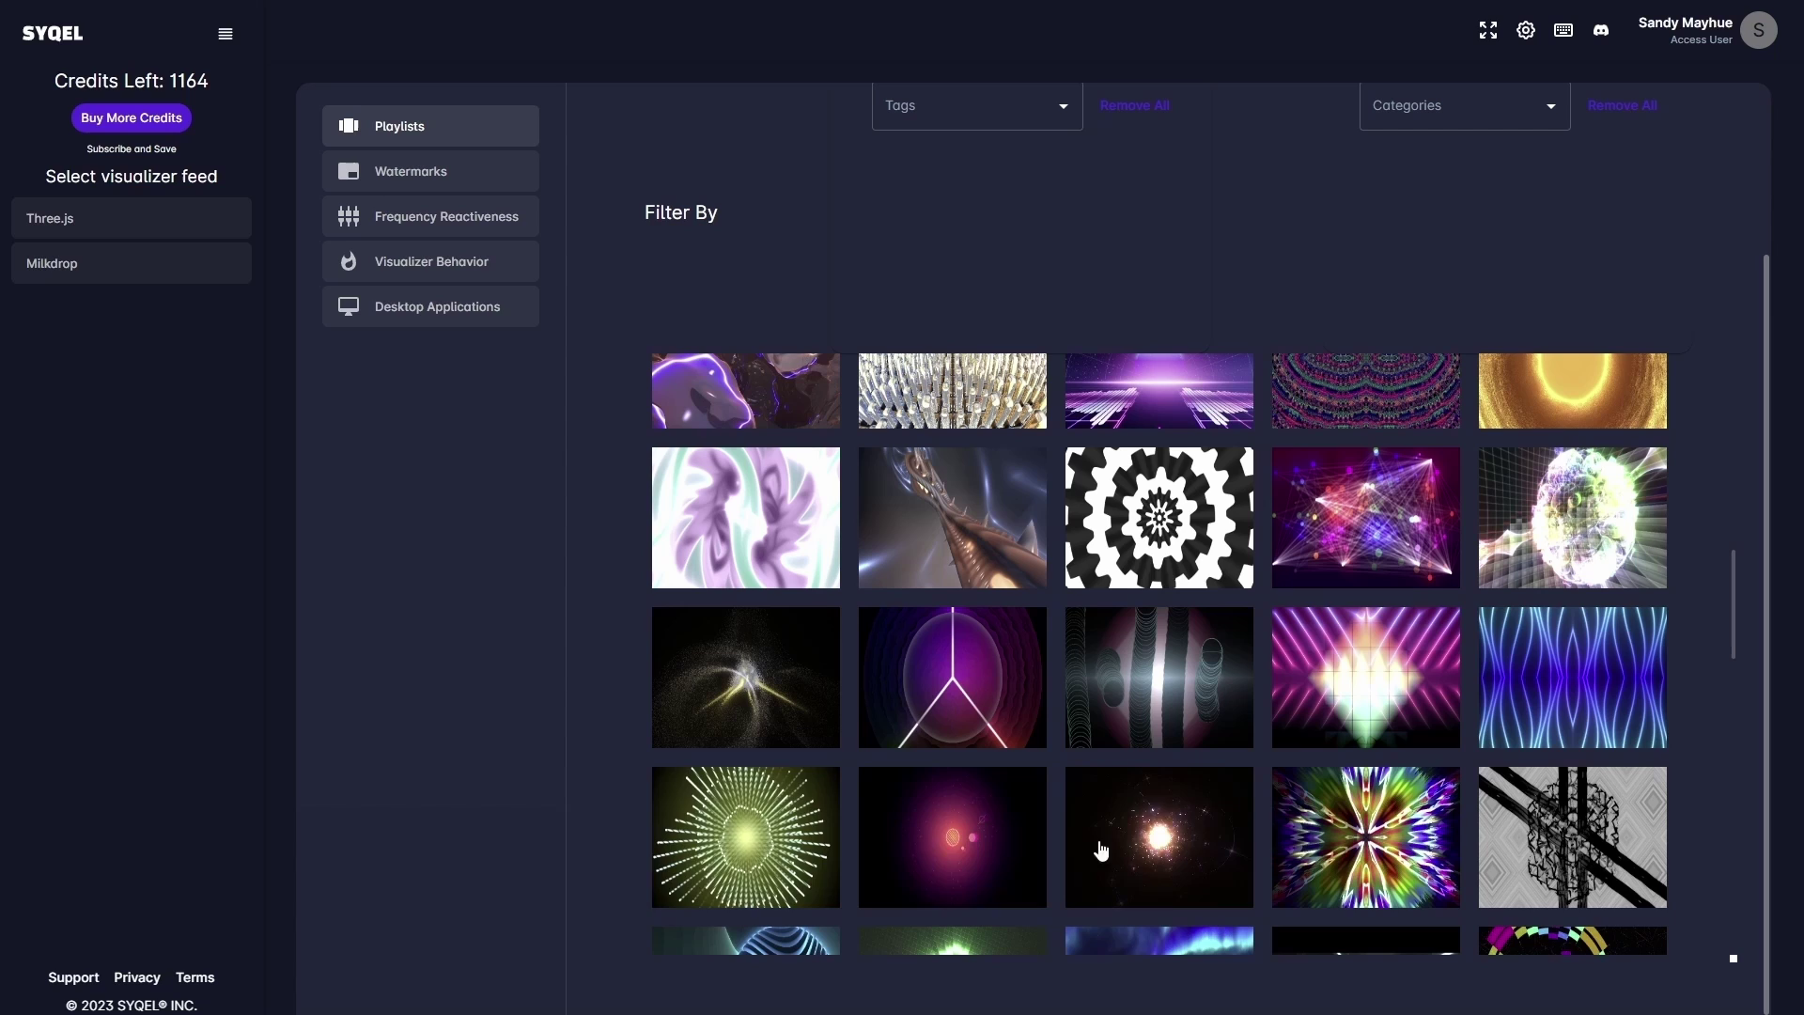
pyautogui.scroll(1, 793, 257)
pyautogui.scroll(1, 817, 423)
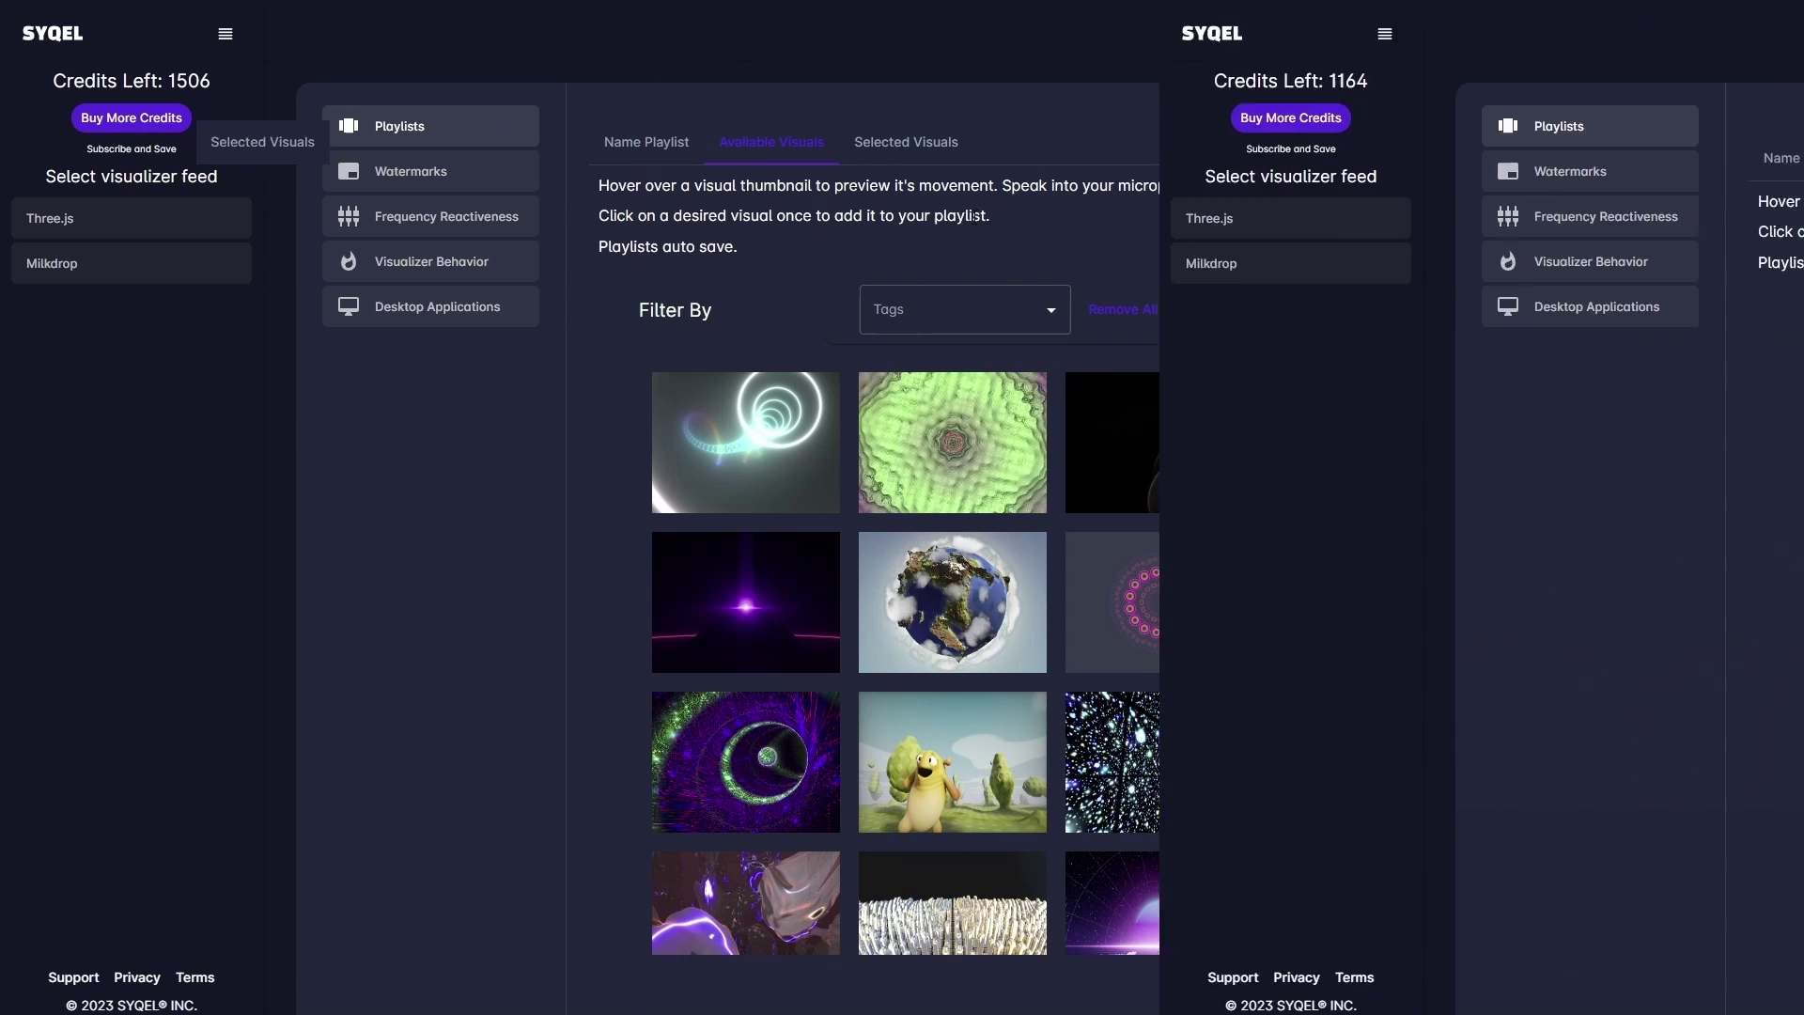
# In Selected Visuals, move the pink ring visual first, then place it after the wireframe visual.
pyautogui.click(907, 143)
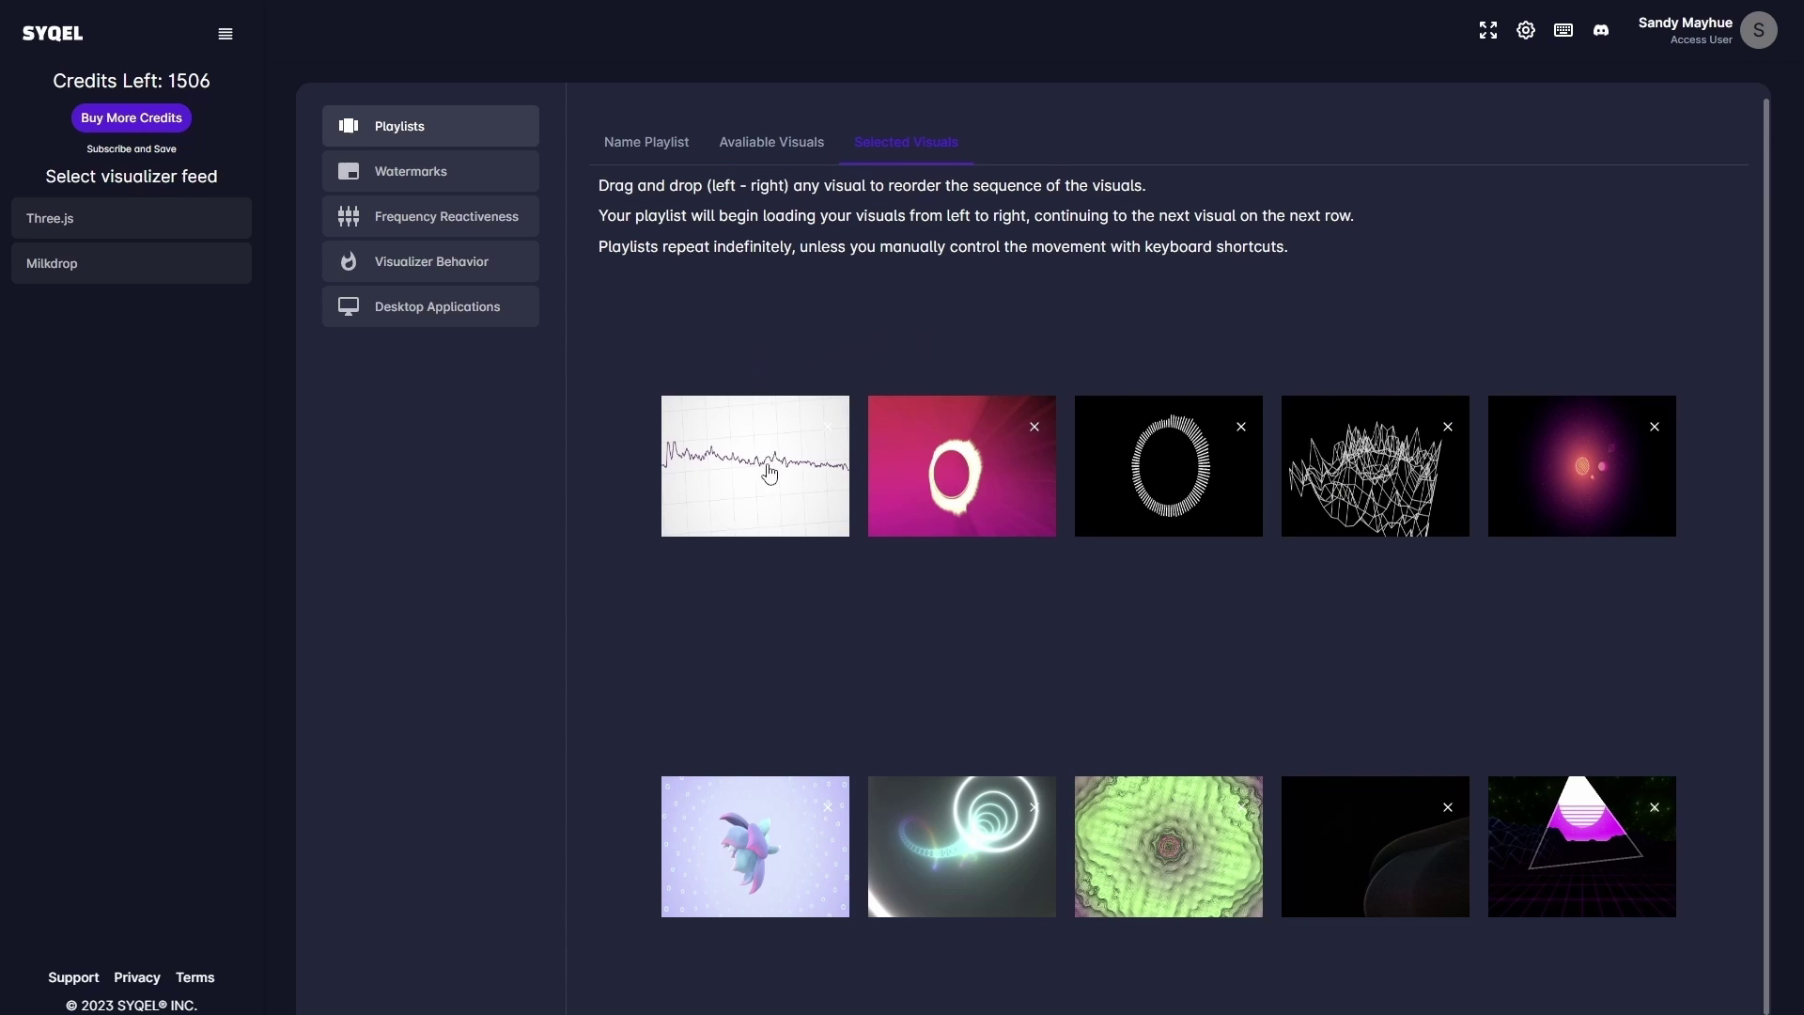
pyautogui.moveTo(770, 475); pyautogui.dragTo(966, 479)
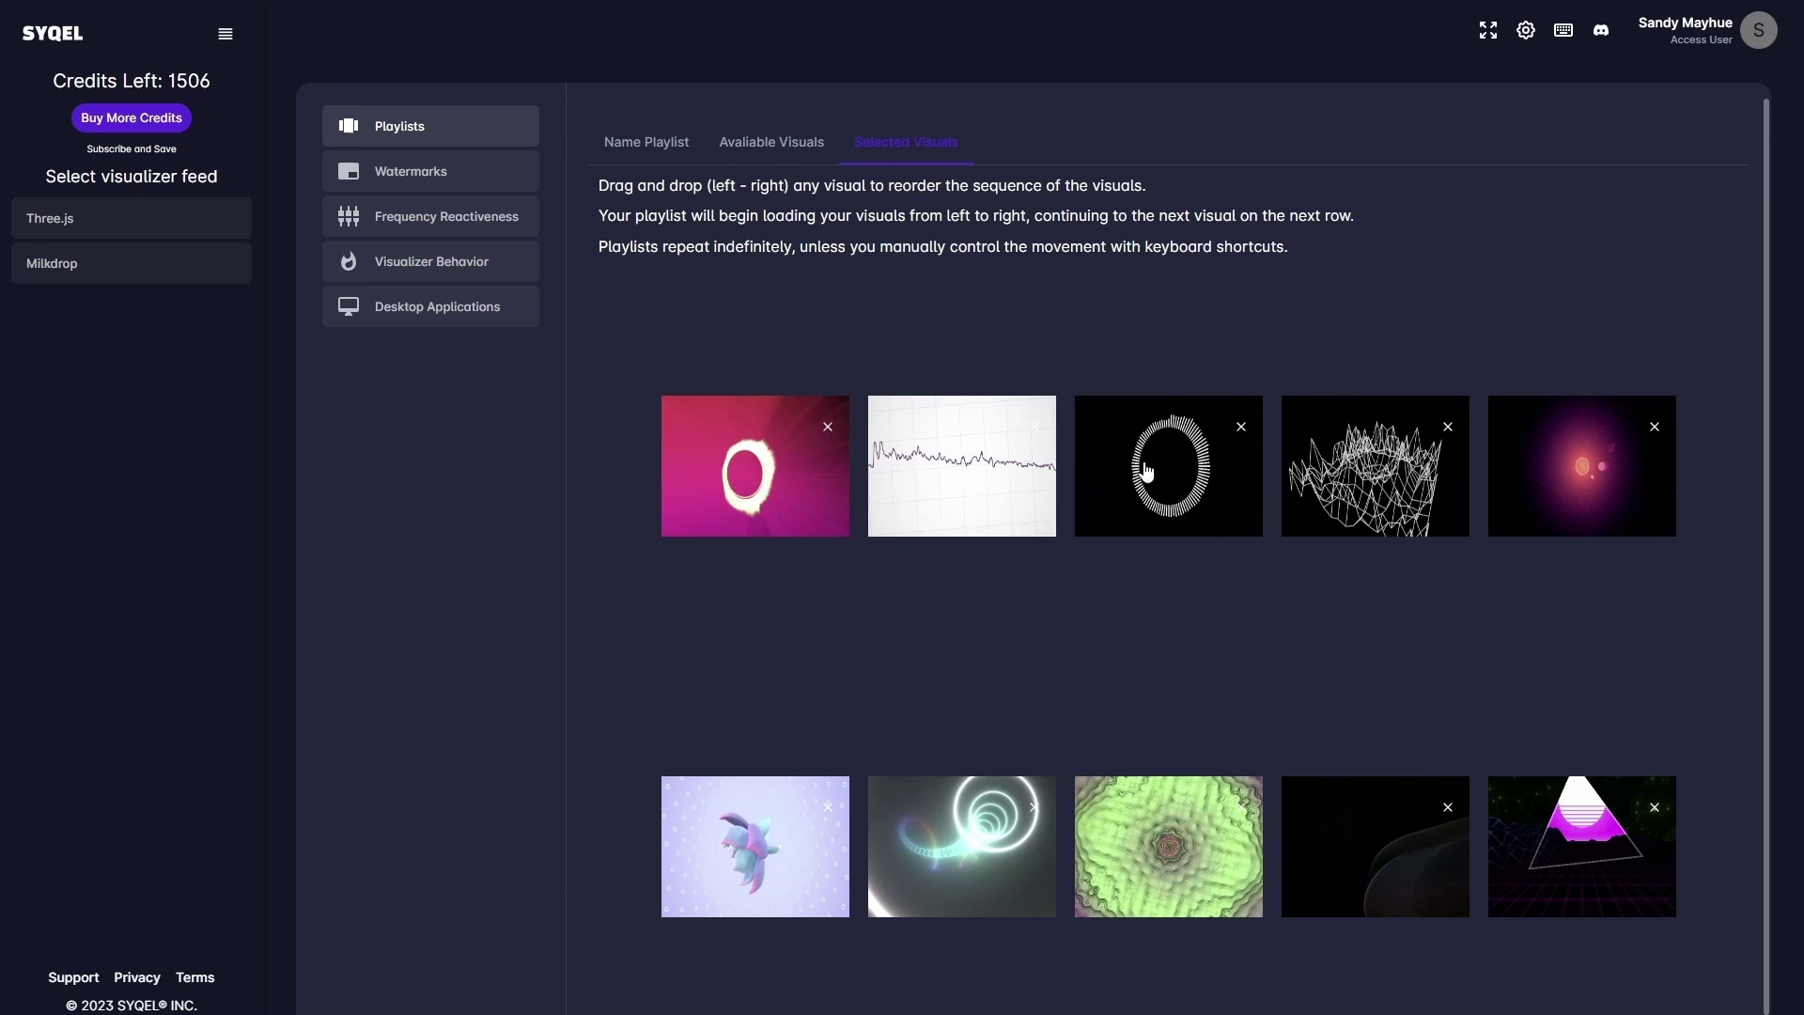
pyautogui.moveTo(1144, 475); pyautogui.dragTo(1359, 479)
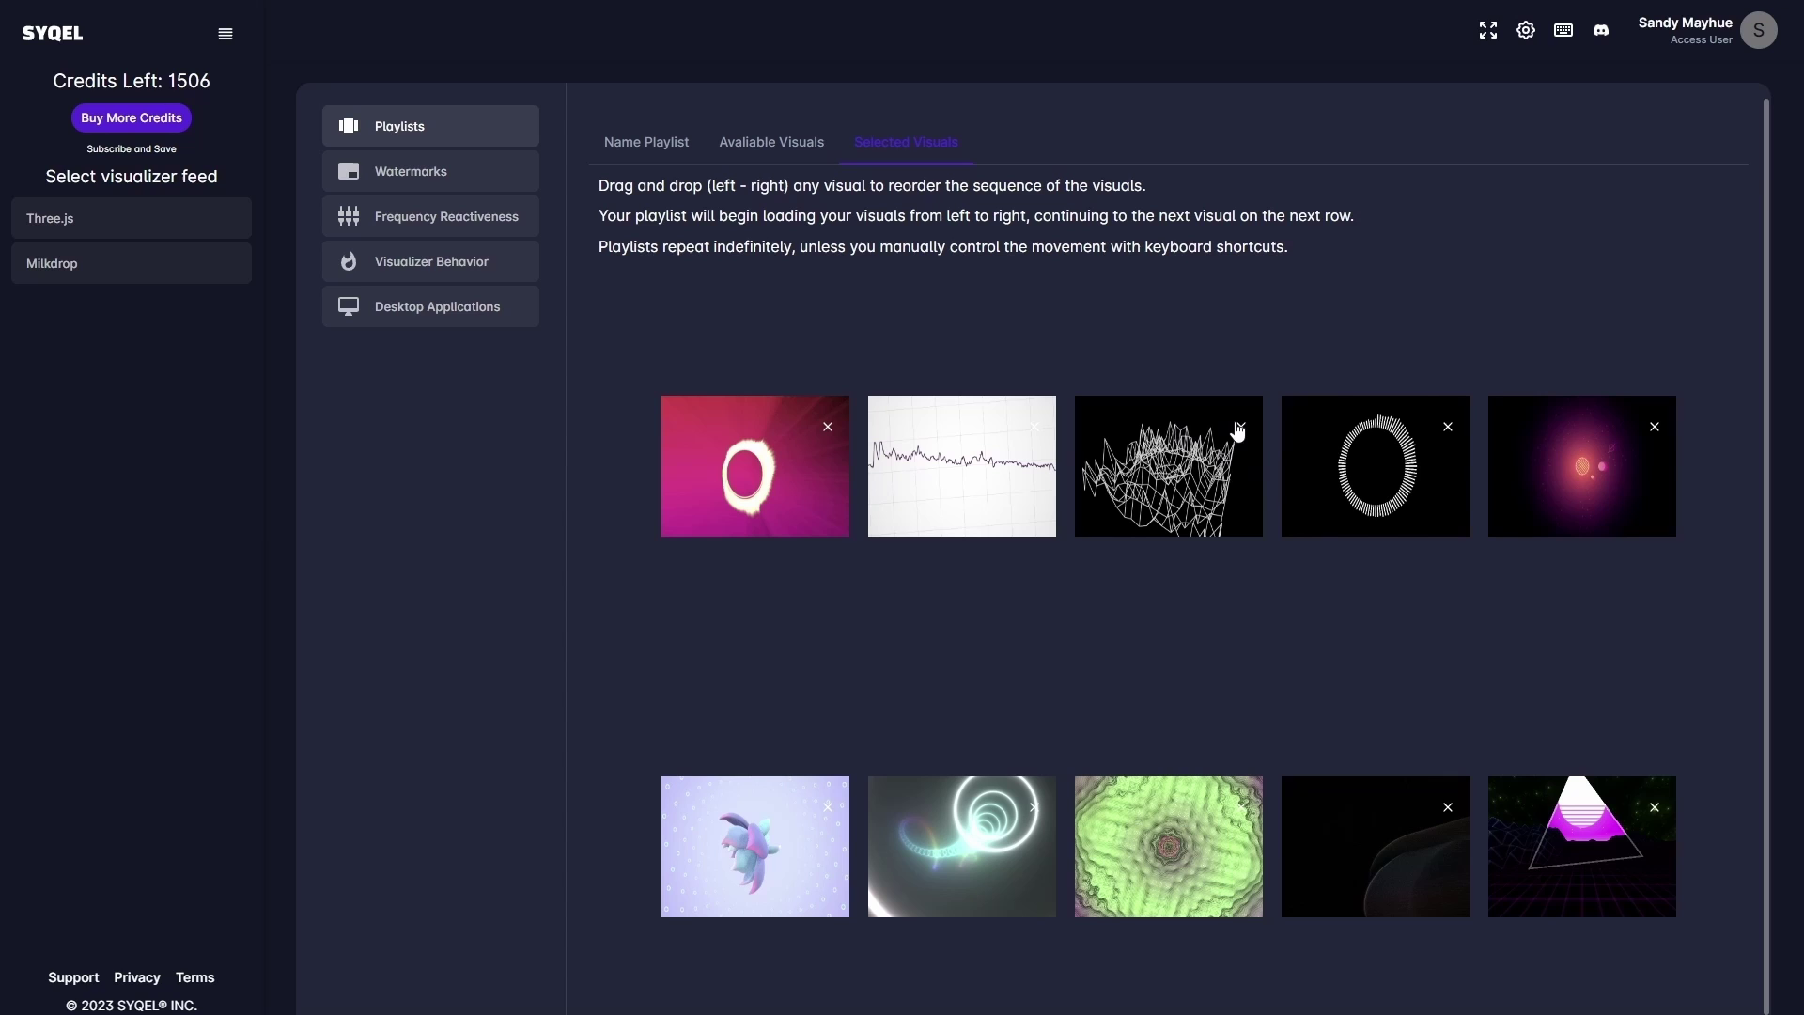
# Delete the wireframe visual from the playlist and confirm its removal.
pyautogui.click(1242, 427)
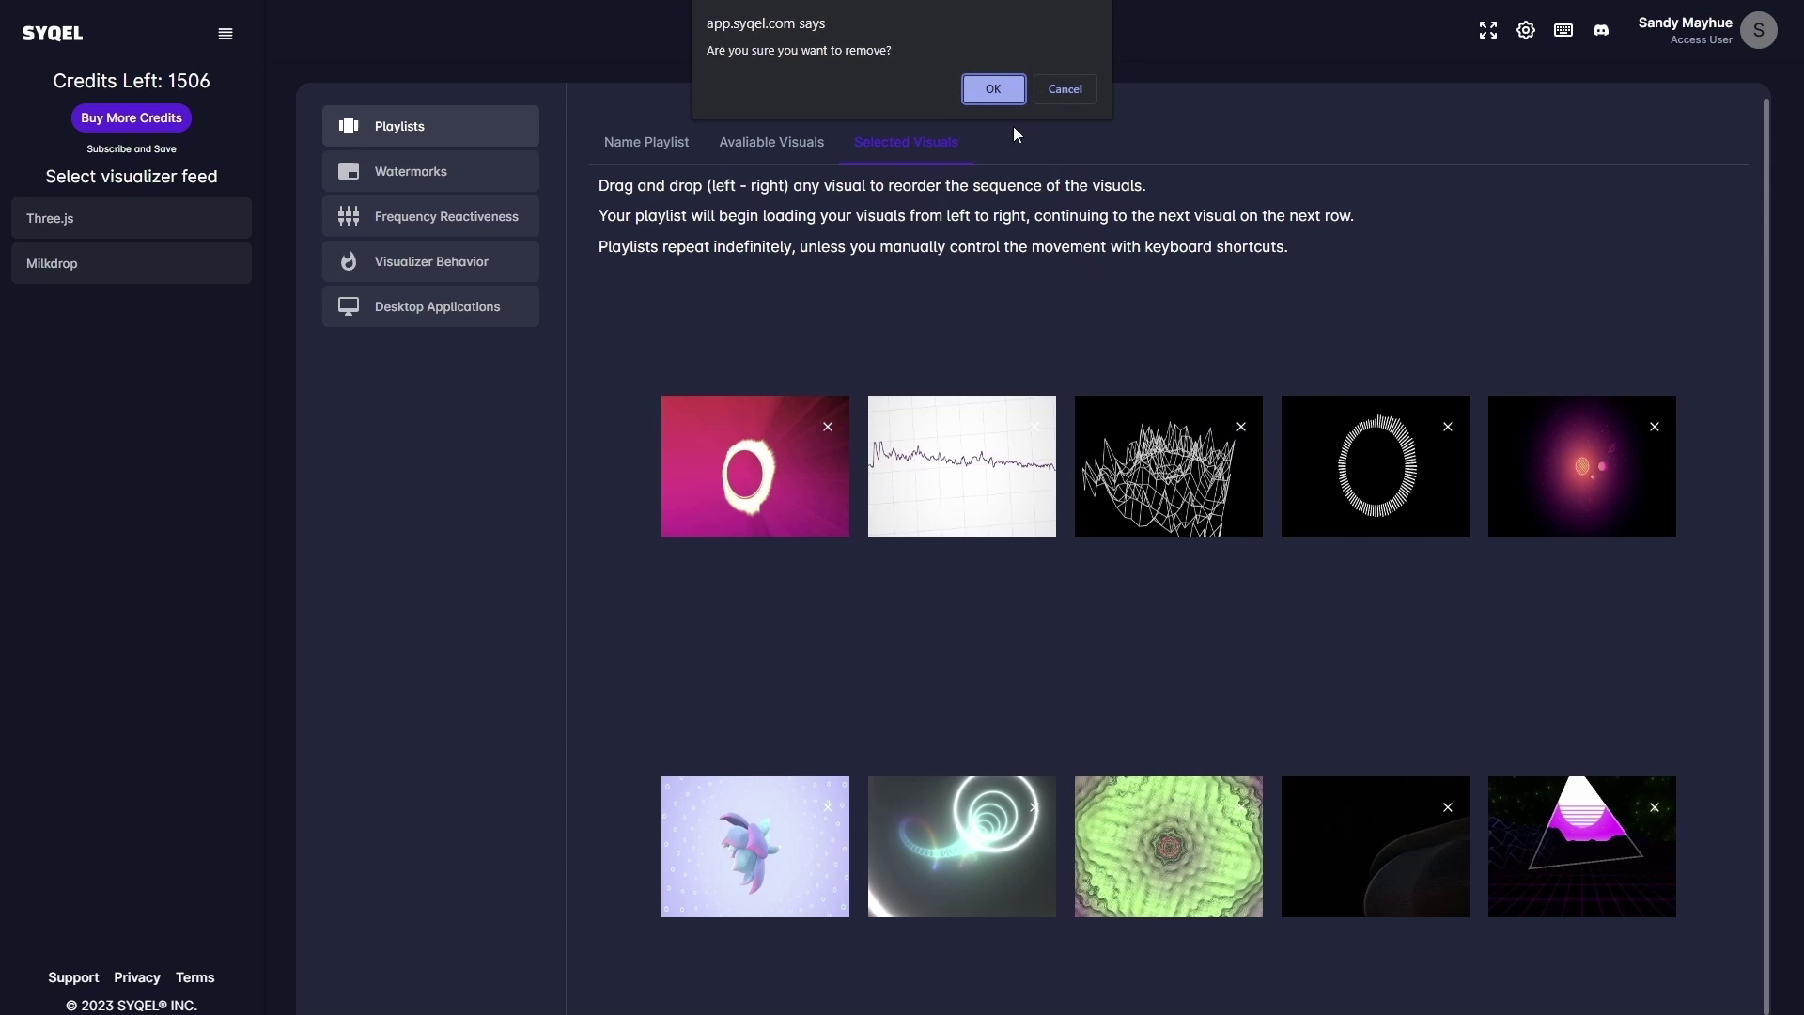
pyautogui.click(992, 90)
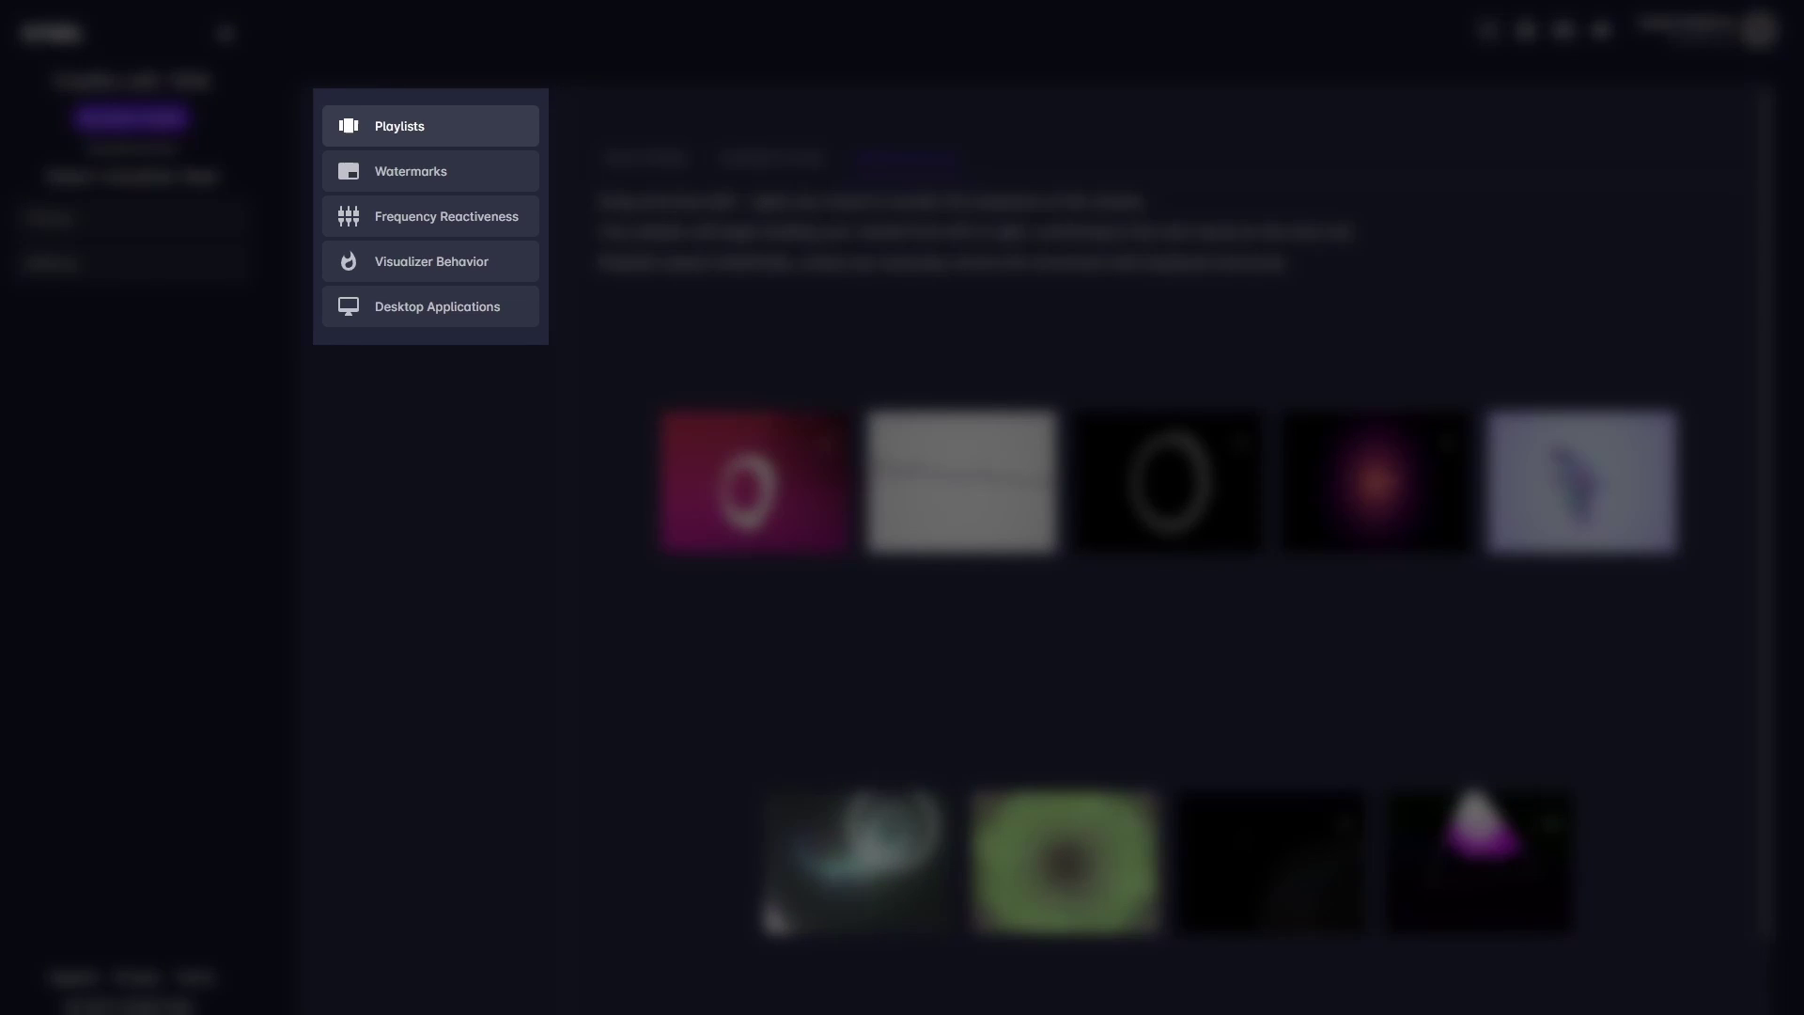
# In Watermarks, upload five logo images onto the drop zone.
pyautogui.click(478, 170)
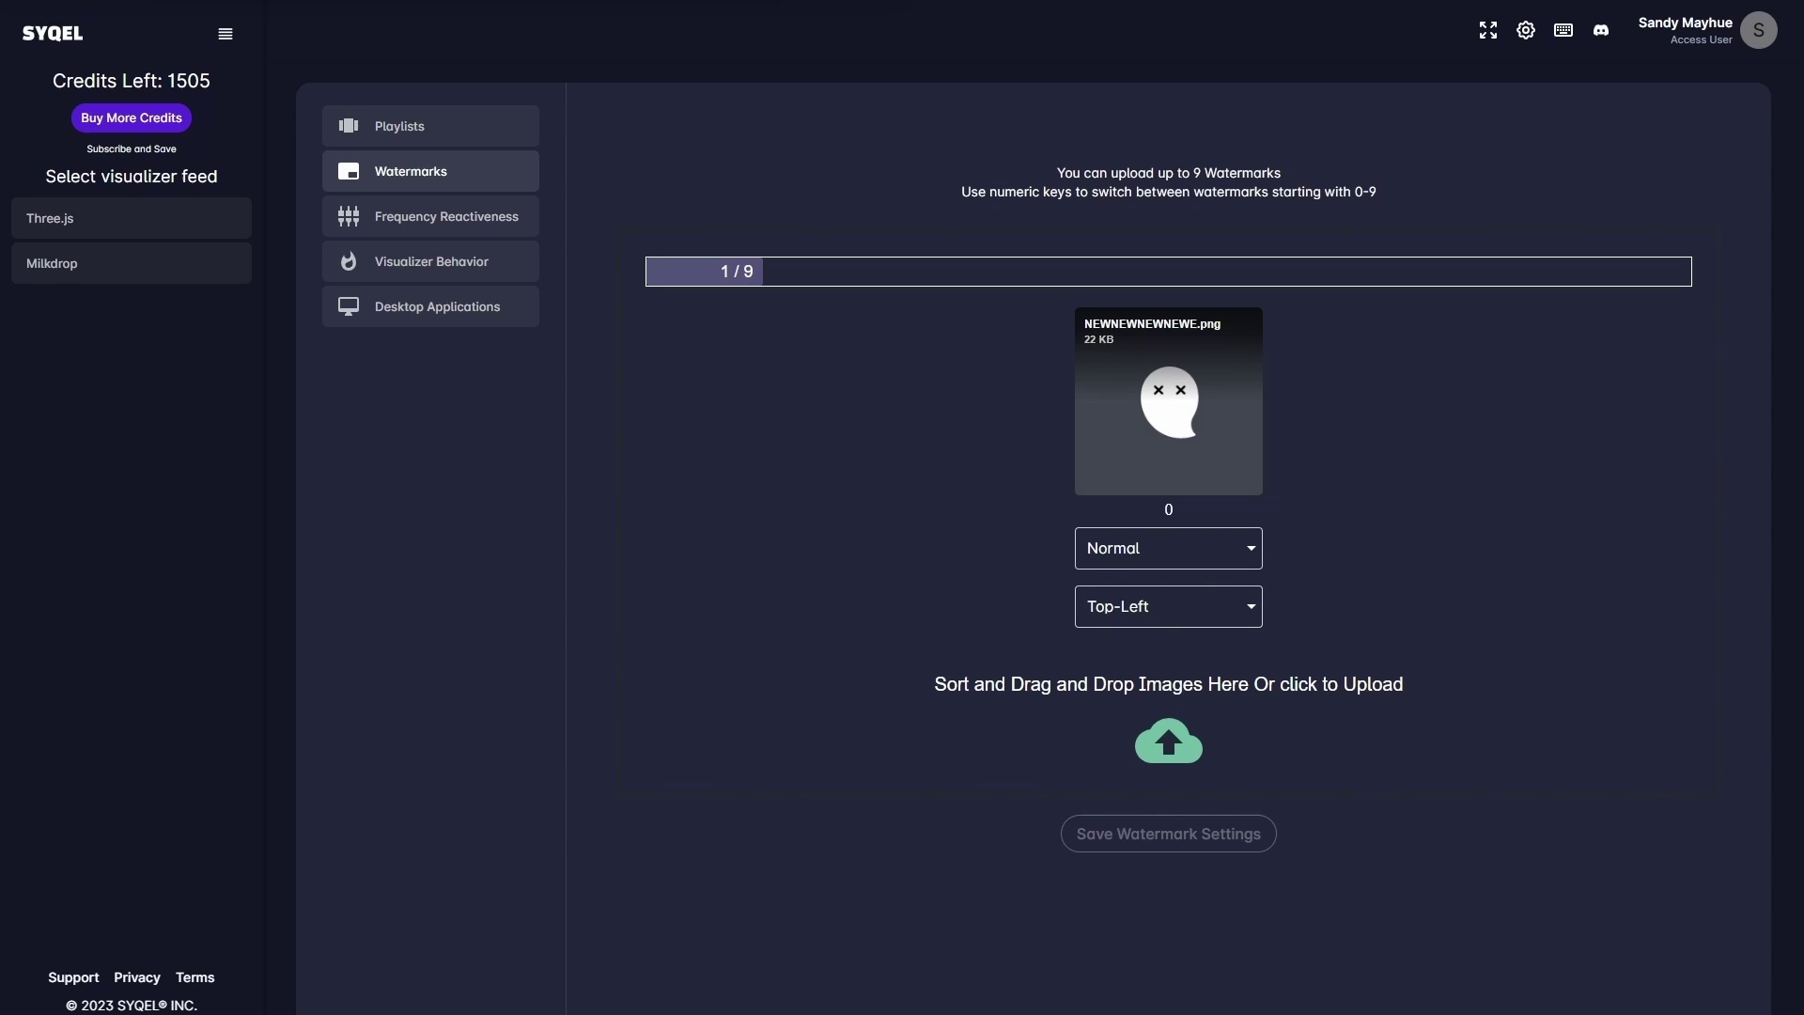
pyautogui.moveTo(943, 454); pyautogui.dragTo(1169, 706)
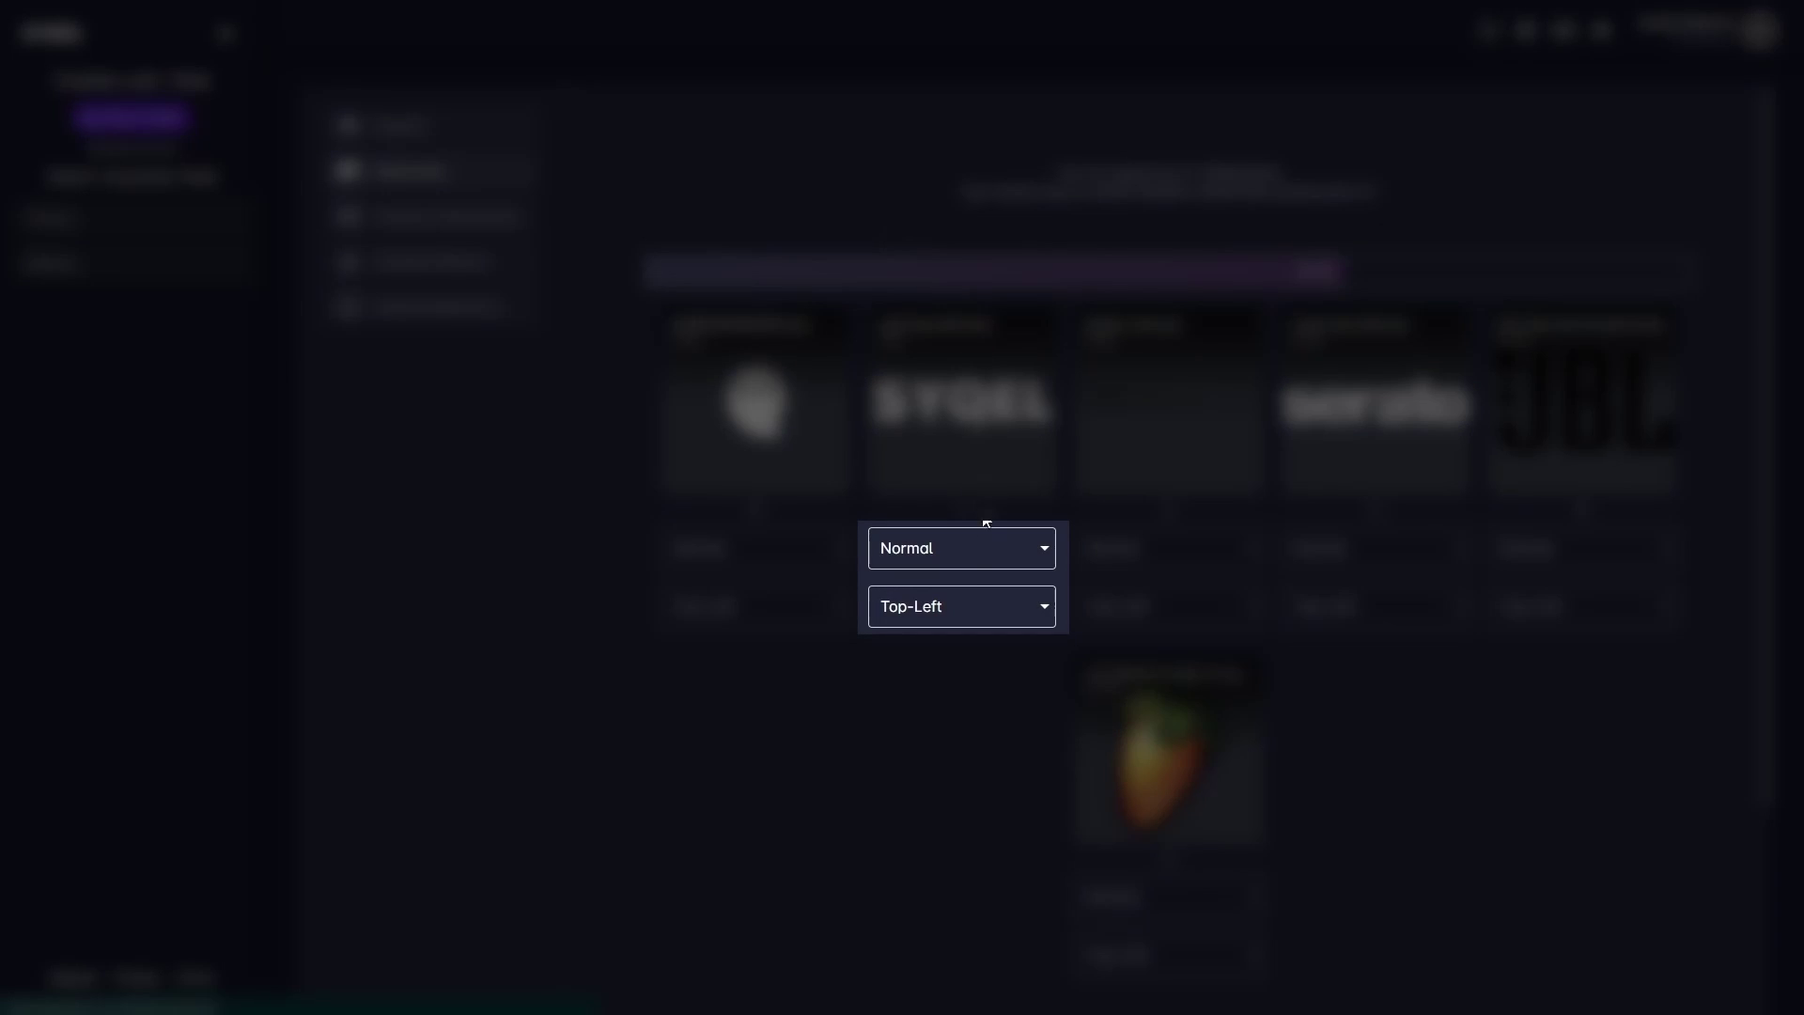
# Set the SYQEL logo watermark to Medium at Top-Center and save the watermark settings.
pyautogui.click(967, 551)
pyautogui.click(967, 616)
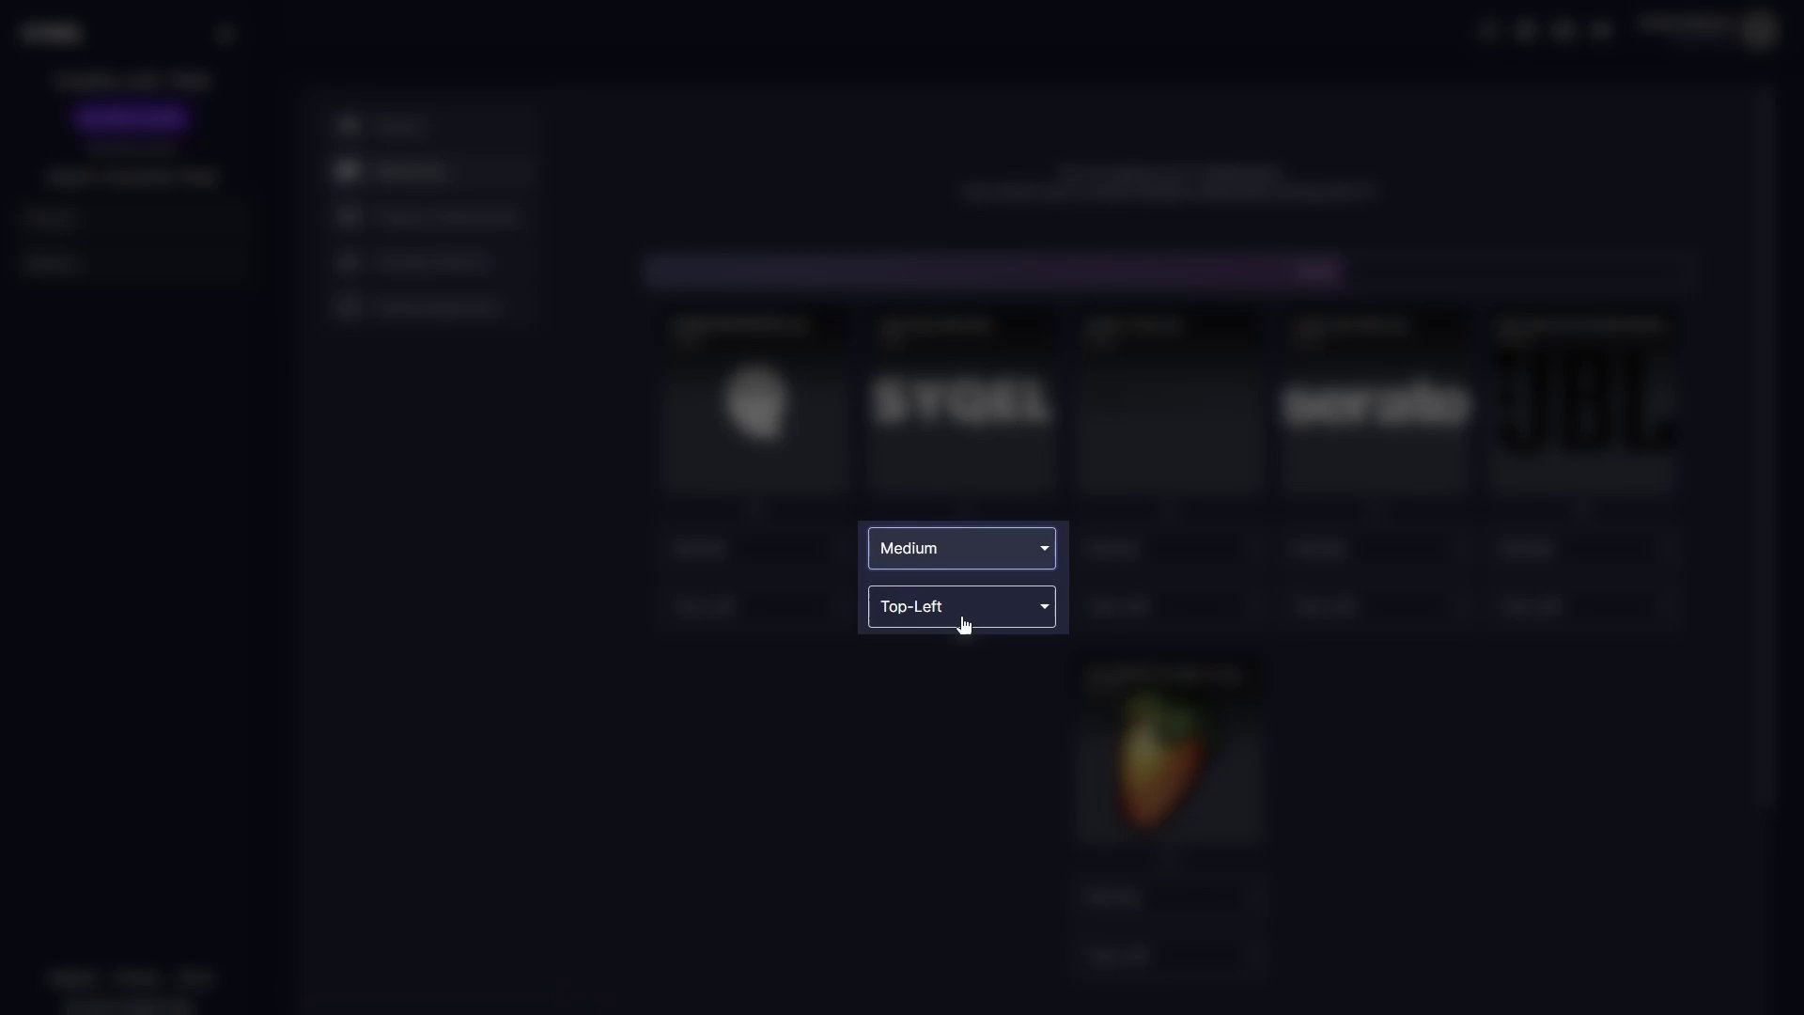
pyautogui.click(969, 657)
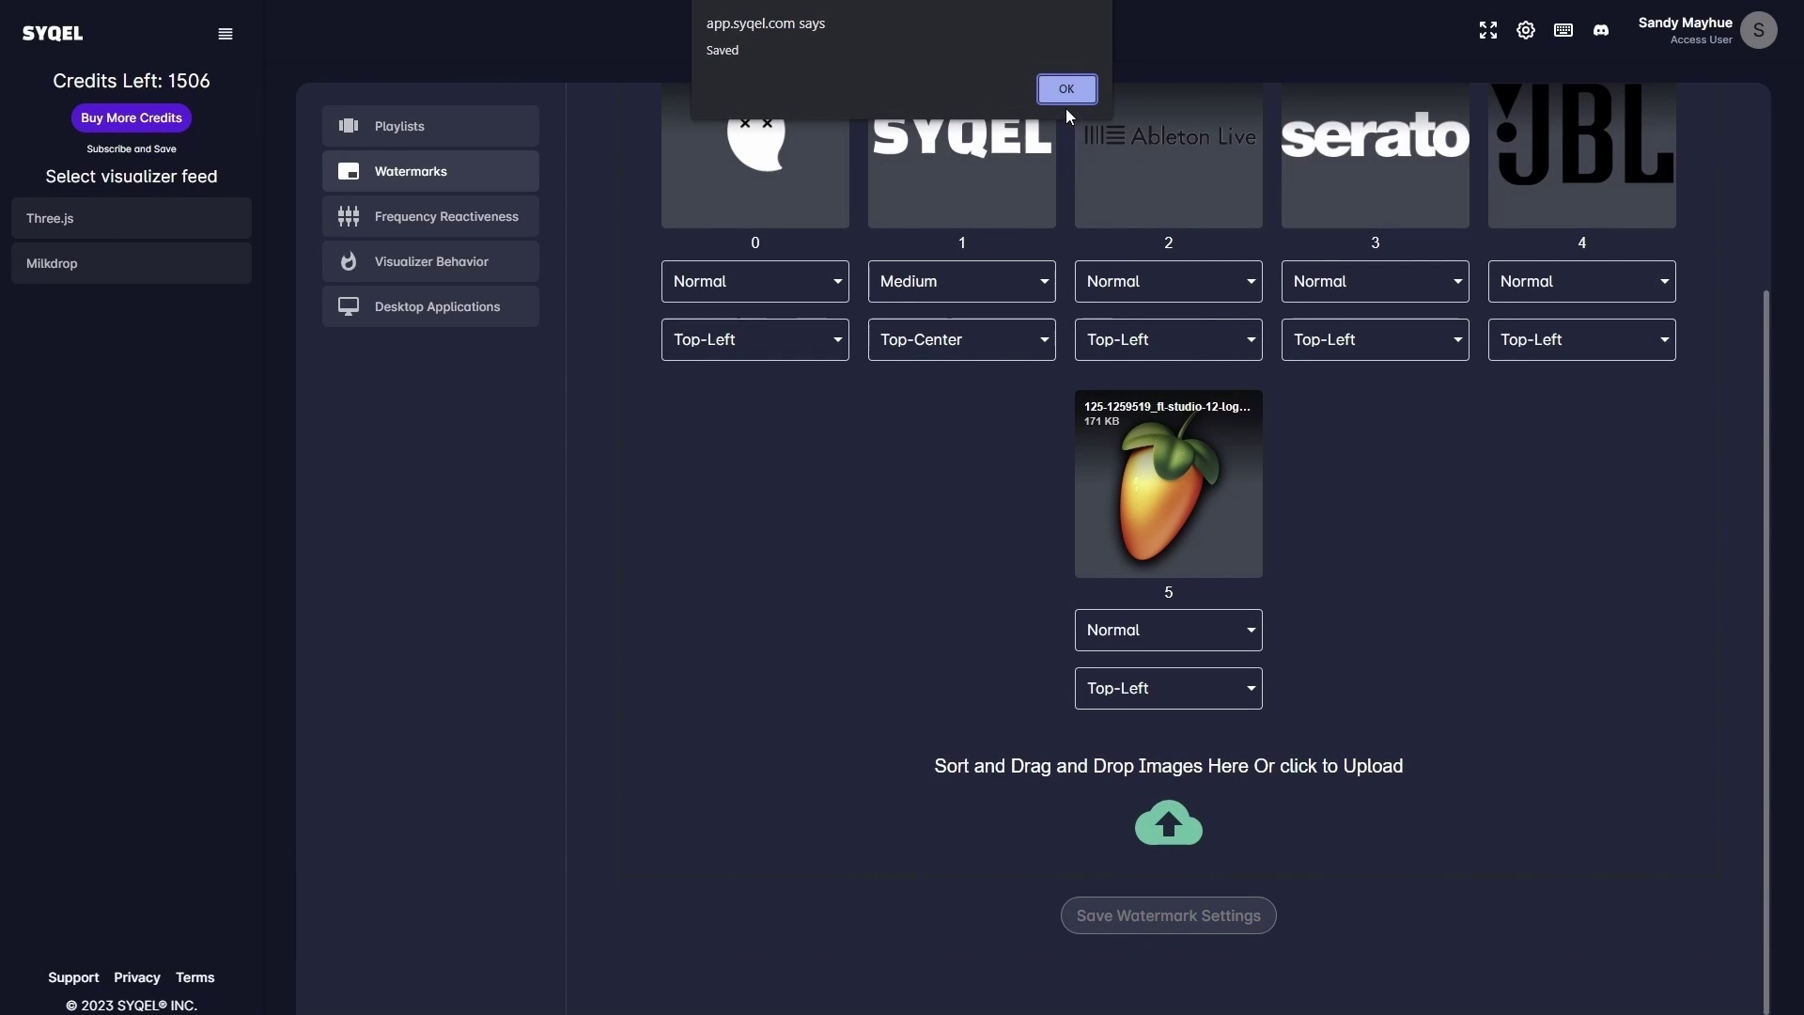
pyautogui.click(1069, 89)
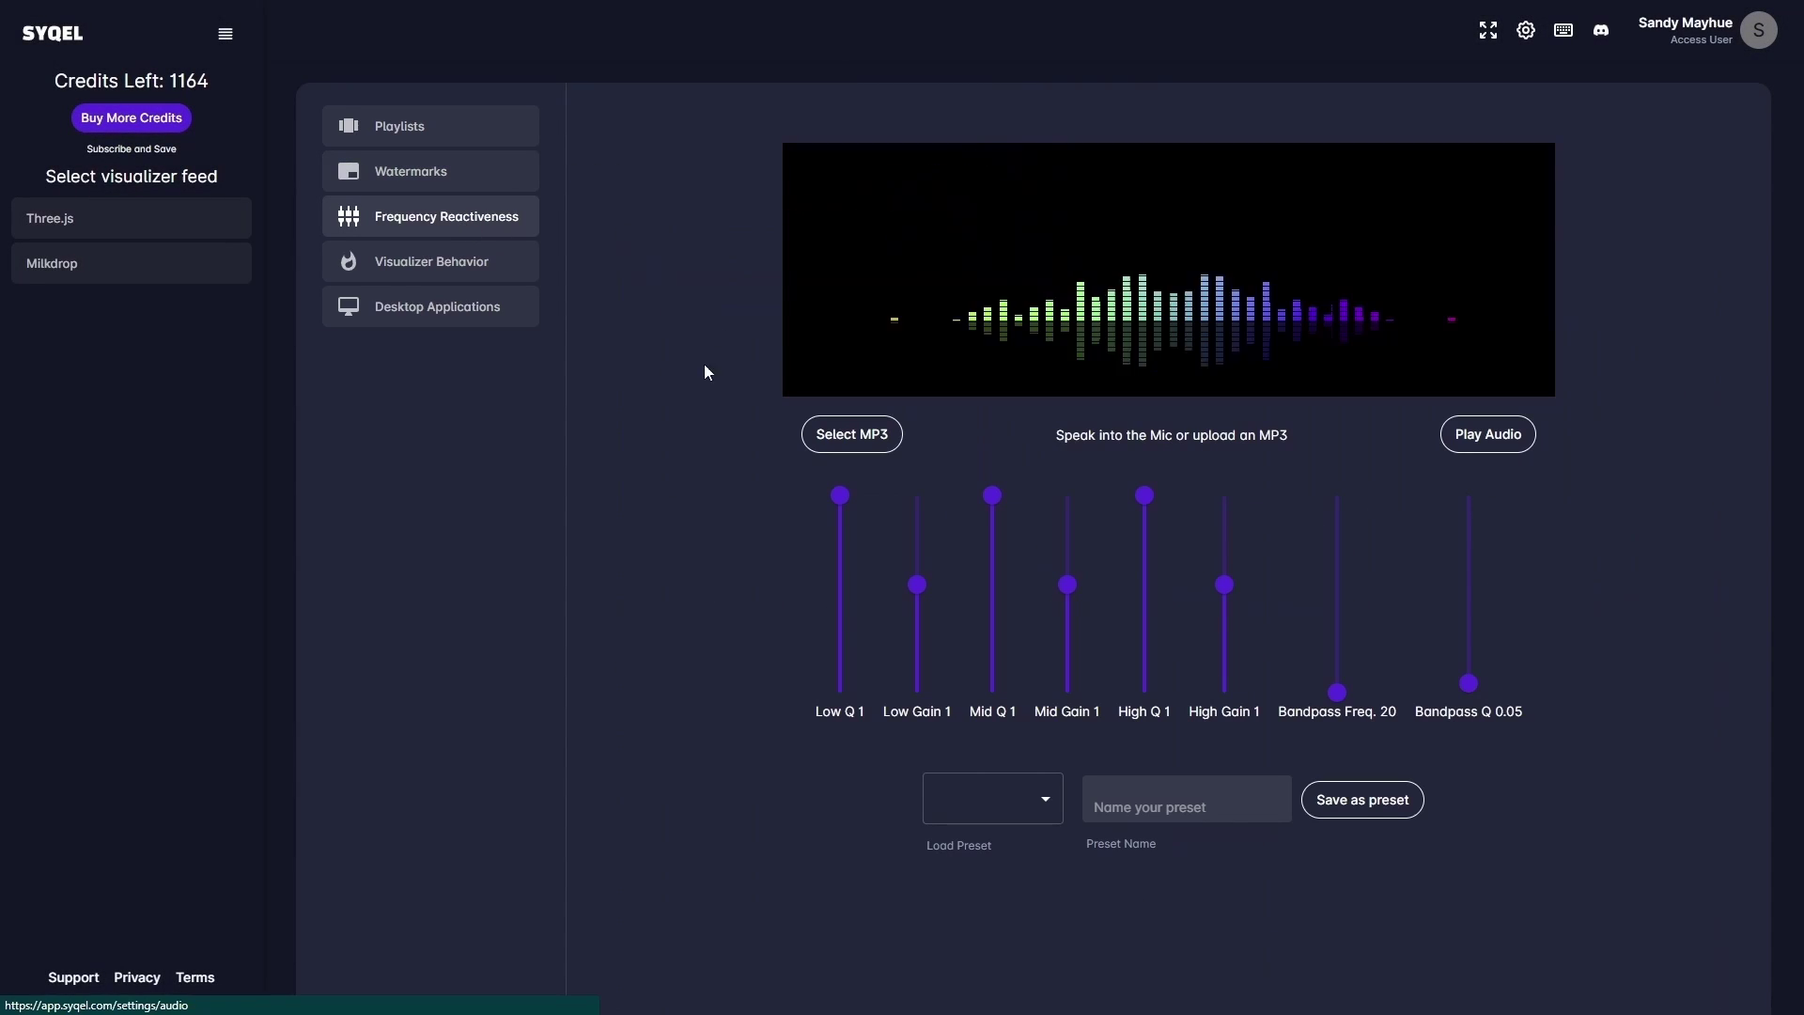
# Set Low Gain and Mid Gain to -10 and raise High Gain to 10.
pyautogui.click(916, 586)
pyautogui.moveTo(916, 587); pyautogui.dragTo(917, 692)
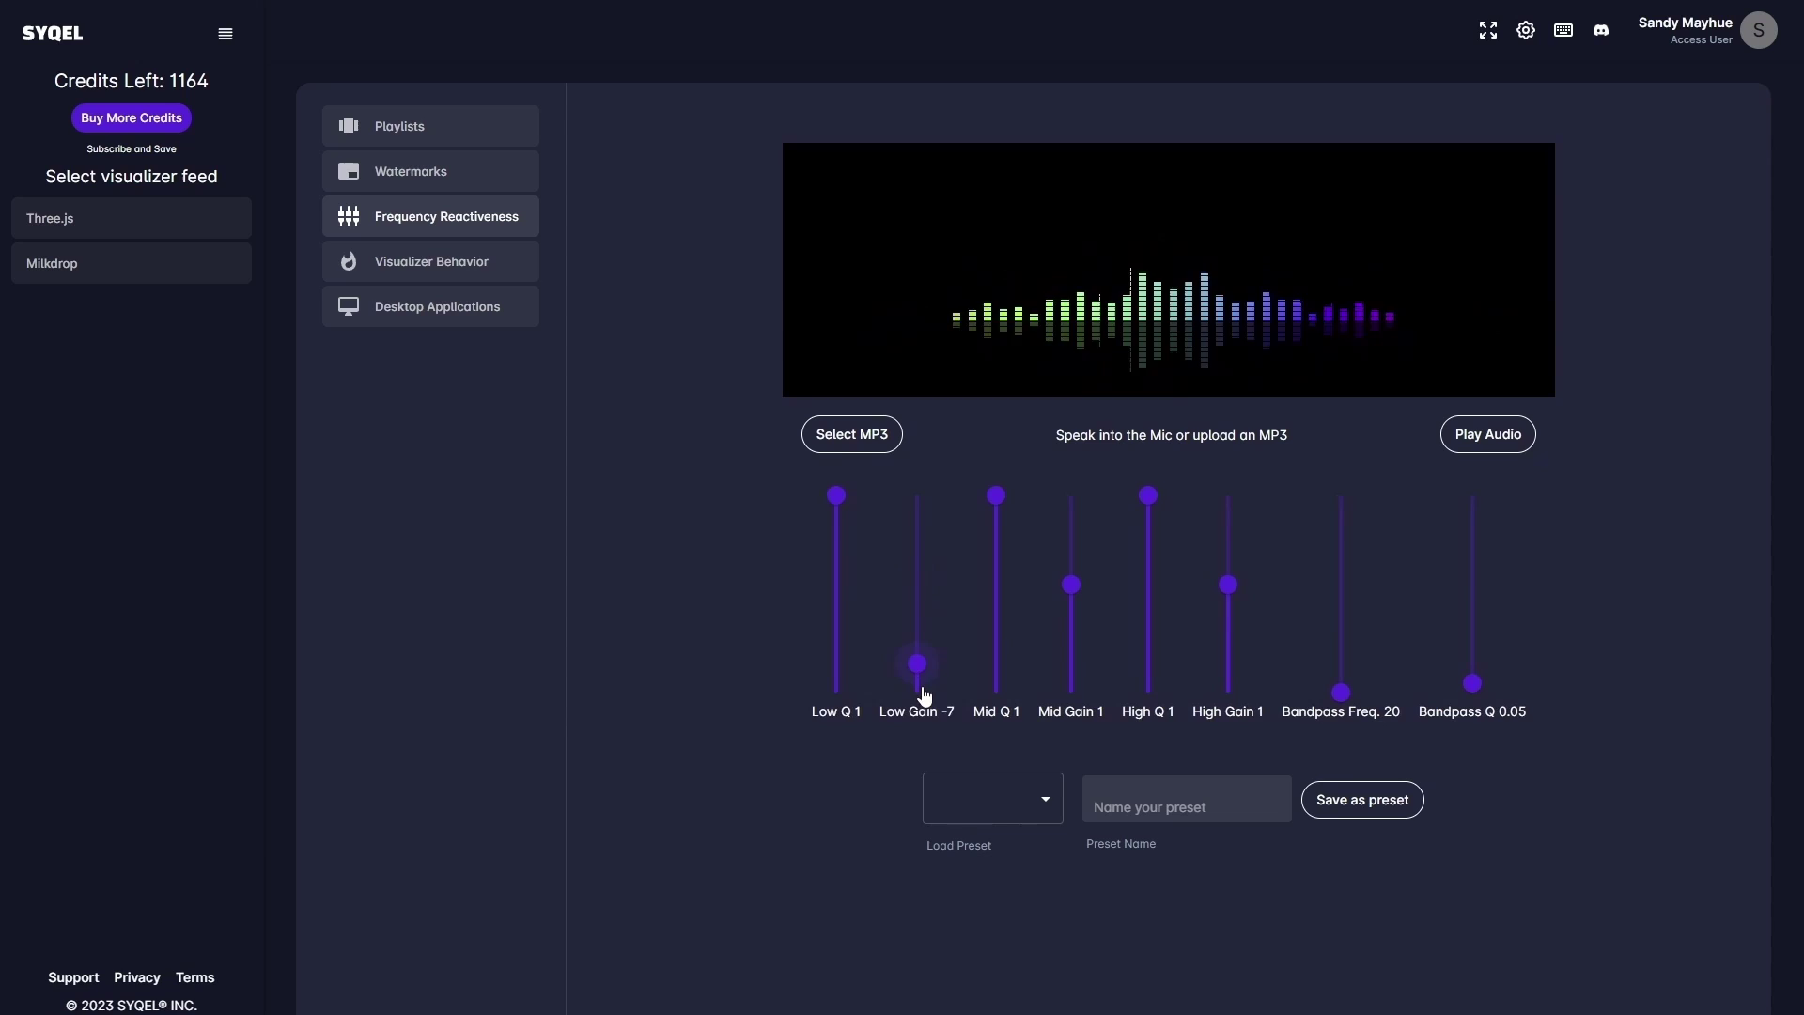
pyautogui.moveTo(1074, 603); pyautogui.dragTo(1076, 692)
pyautogui.moveTo(1299, 589); pyautogui.dragTo(1306, 518)
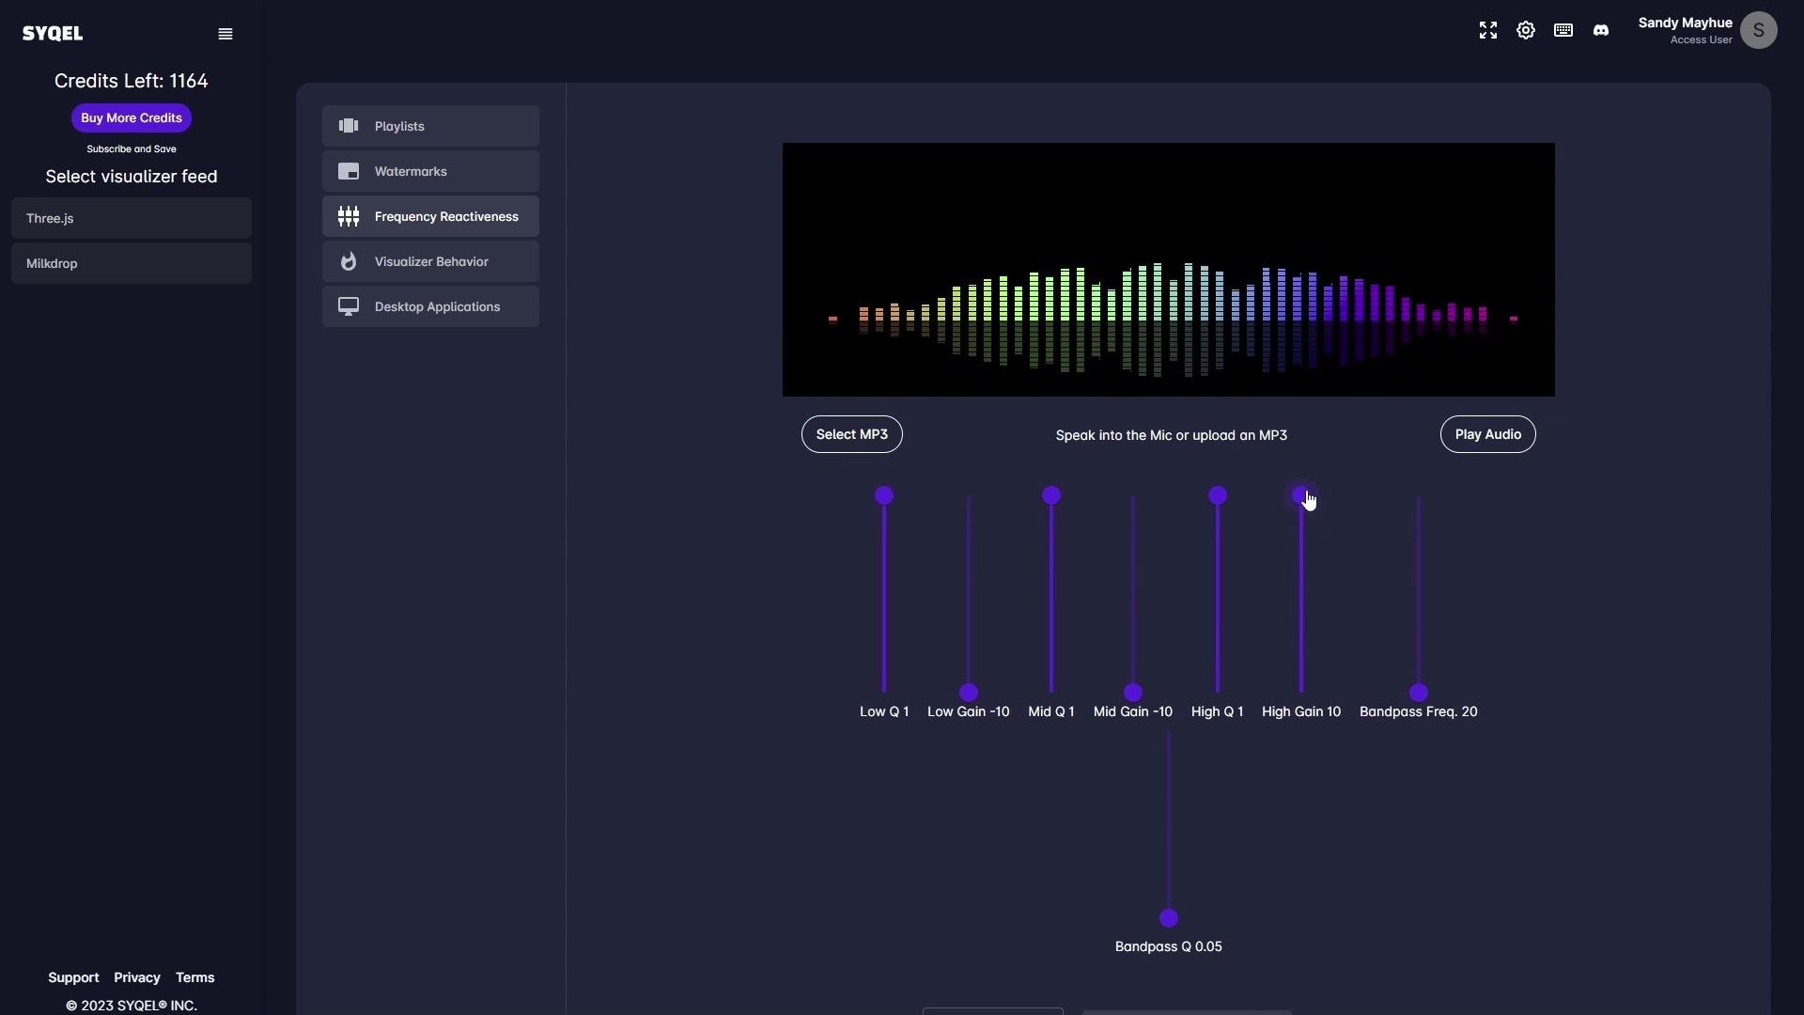
# Load a demo MP3, play it to test reactiveness while nudging High Gain, then stop the audio.
pyautogui.click(1487, 437)
pyautogui.press('Return')
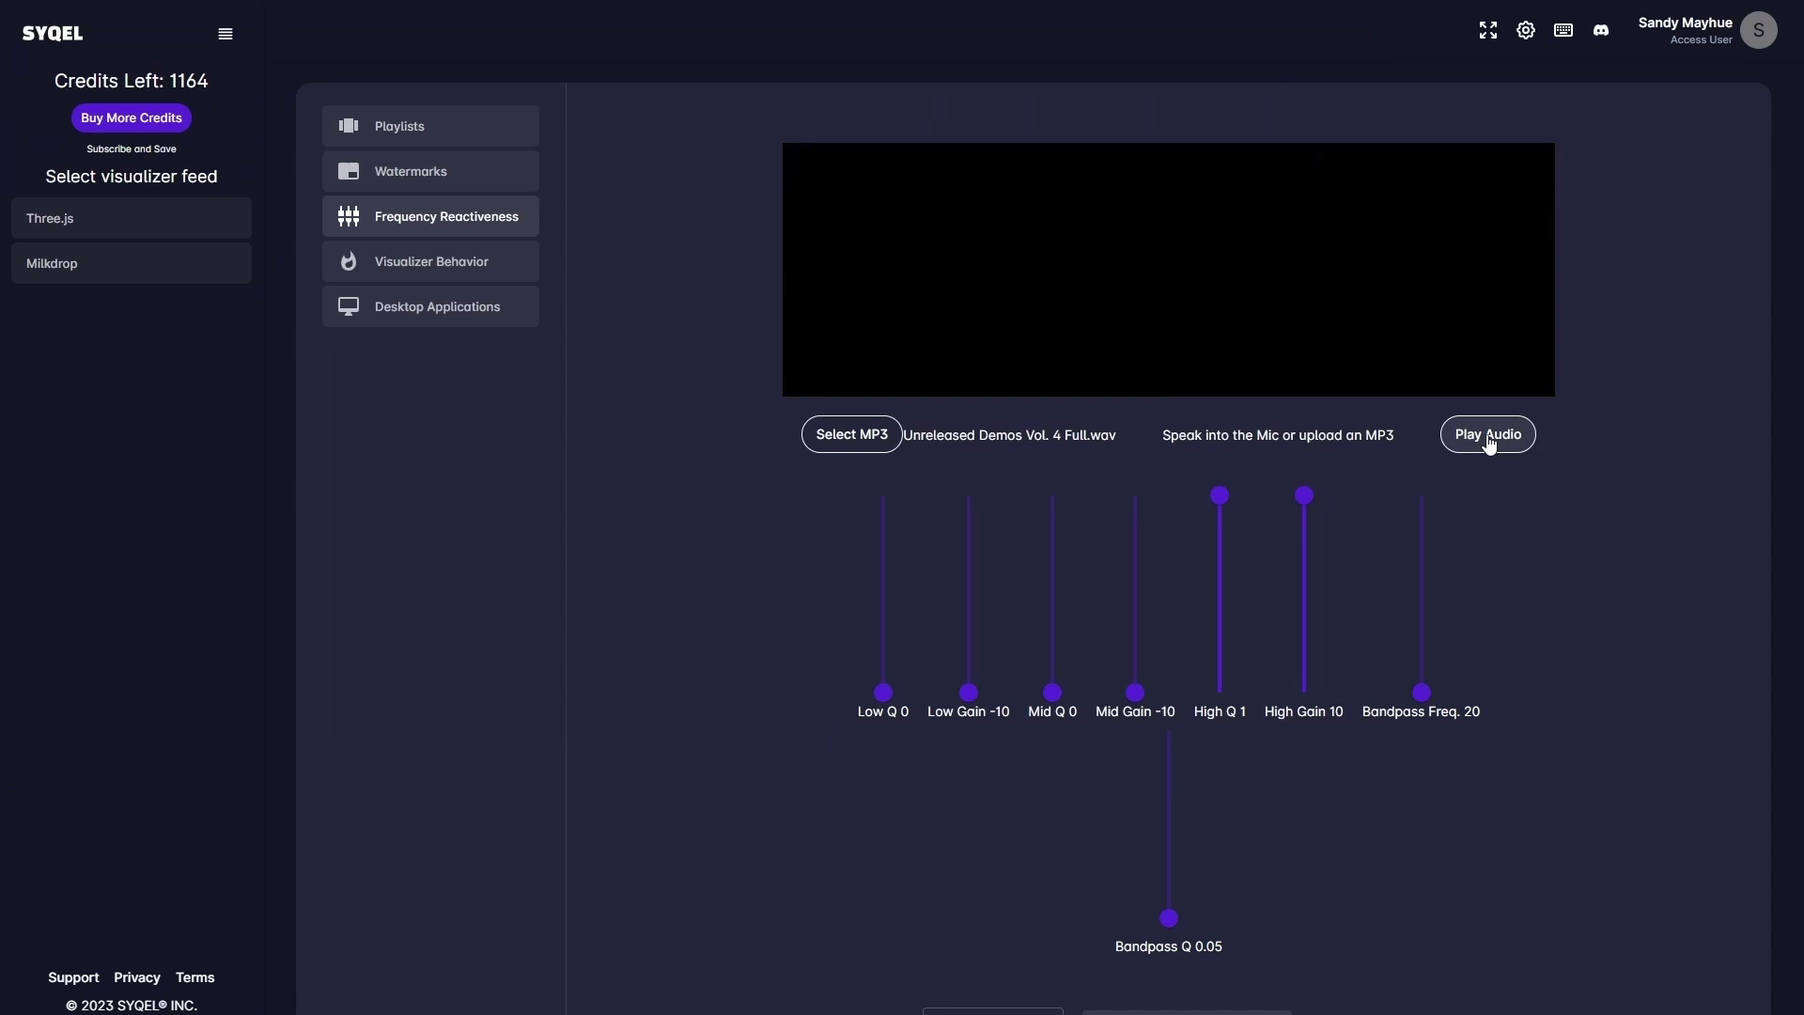
pyautogui.click(1488, 437)
pyautogui.moveTo(1307, 541)
pyautogui.mouseDown()
pyautogui.moveTo(1292, 719)
pyautogui.moveTo(1304, 497)
pyautogui.mouseUp()
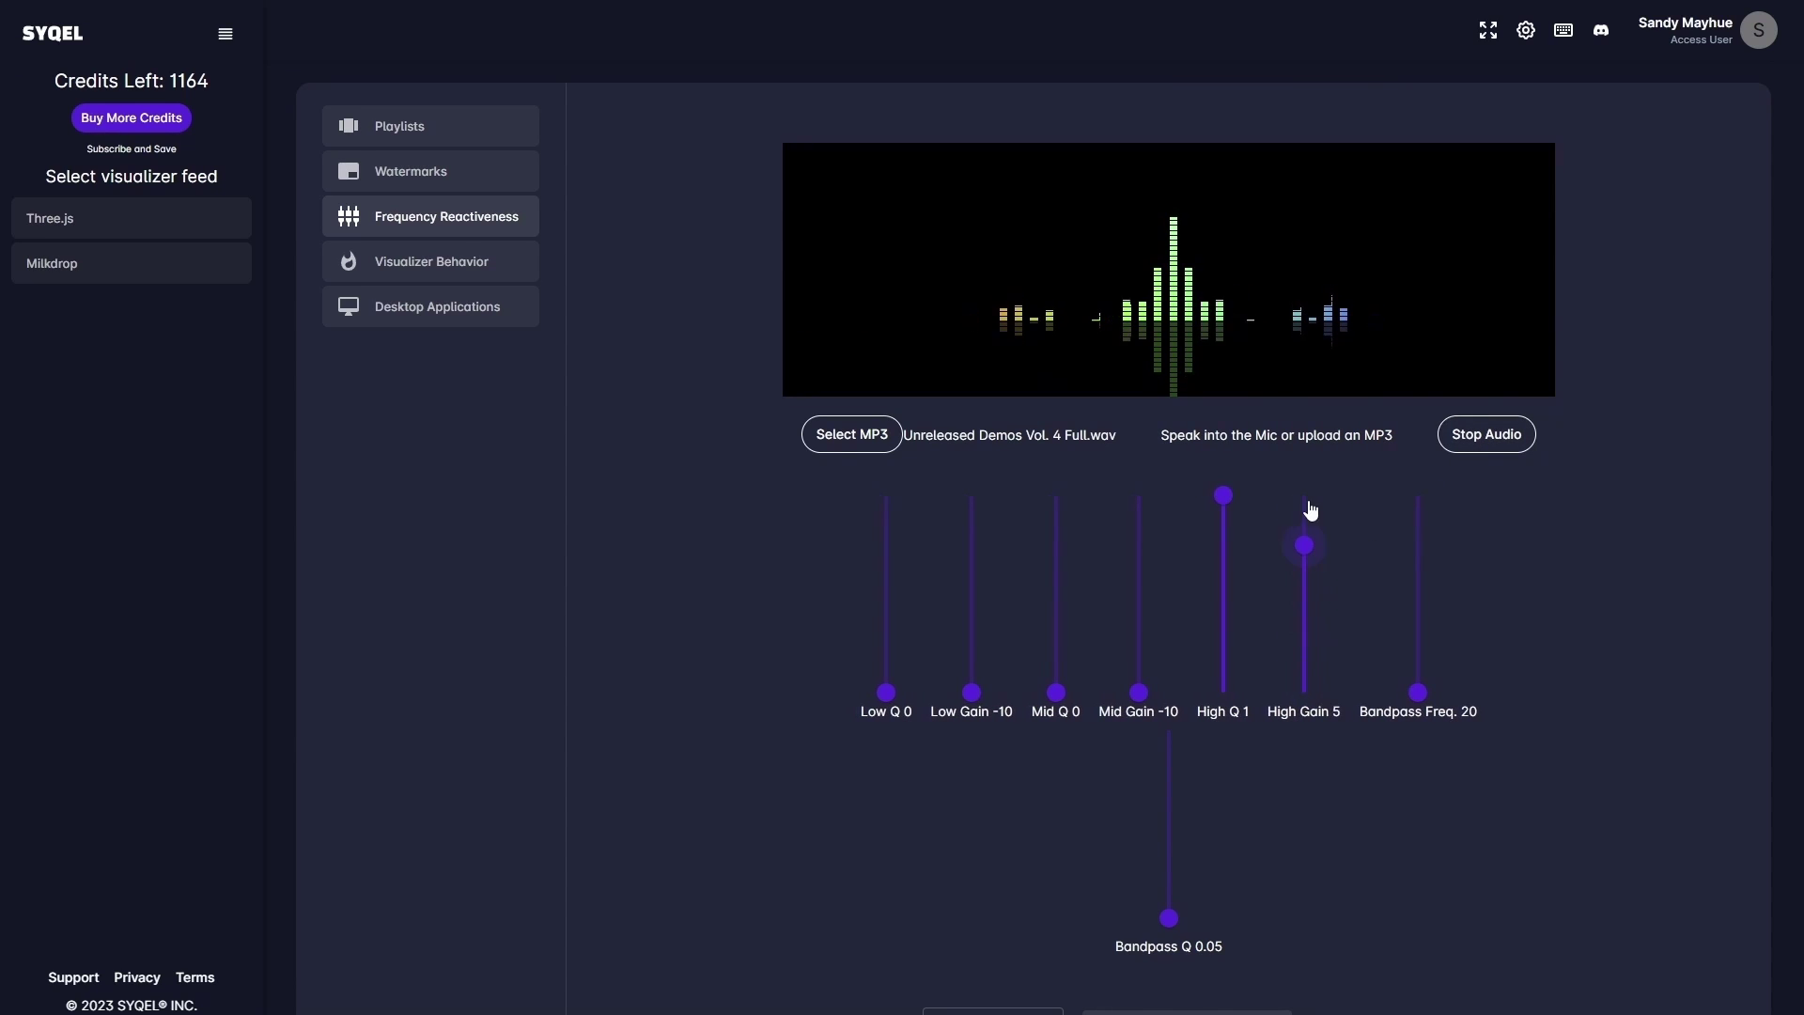
pyautogui.click(1506, 457)
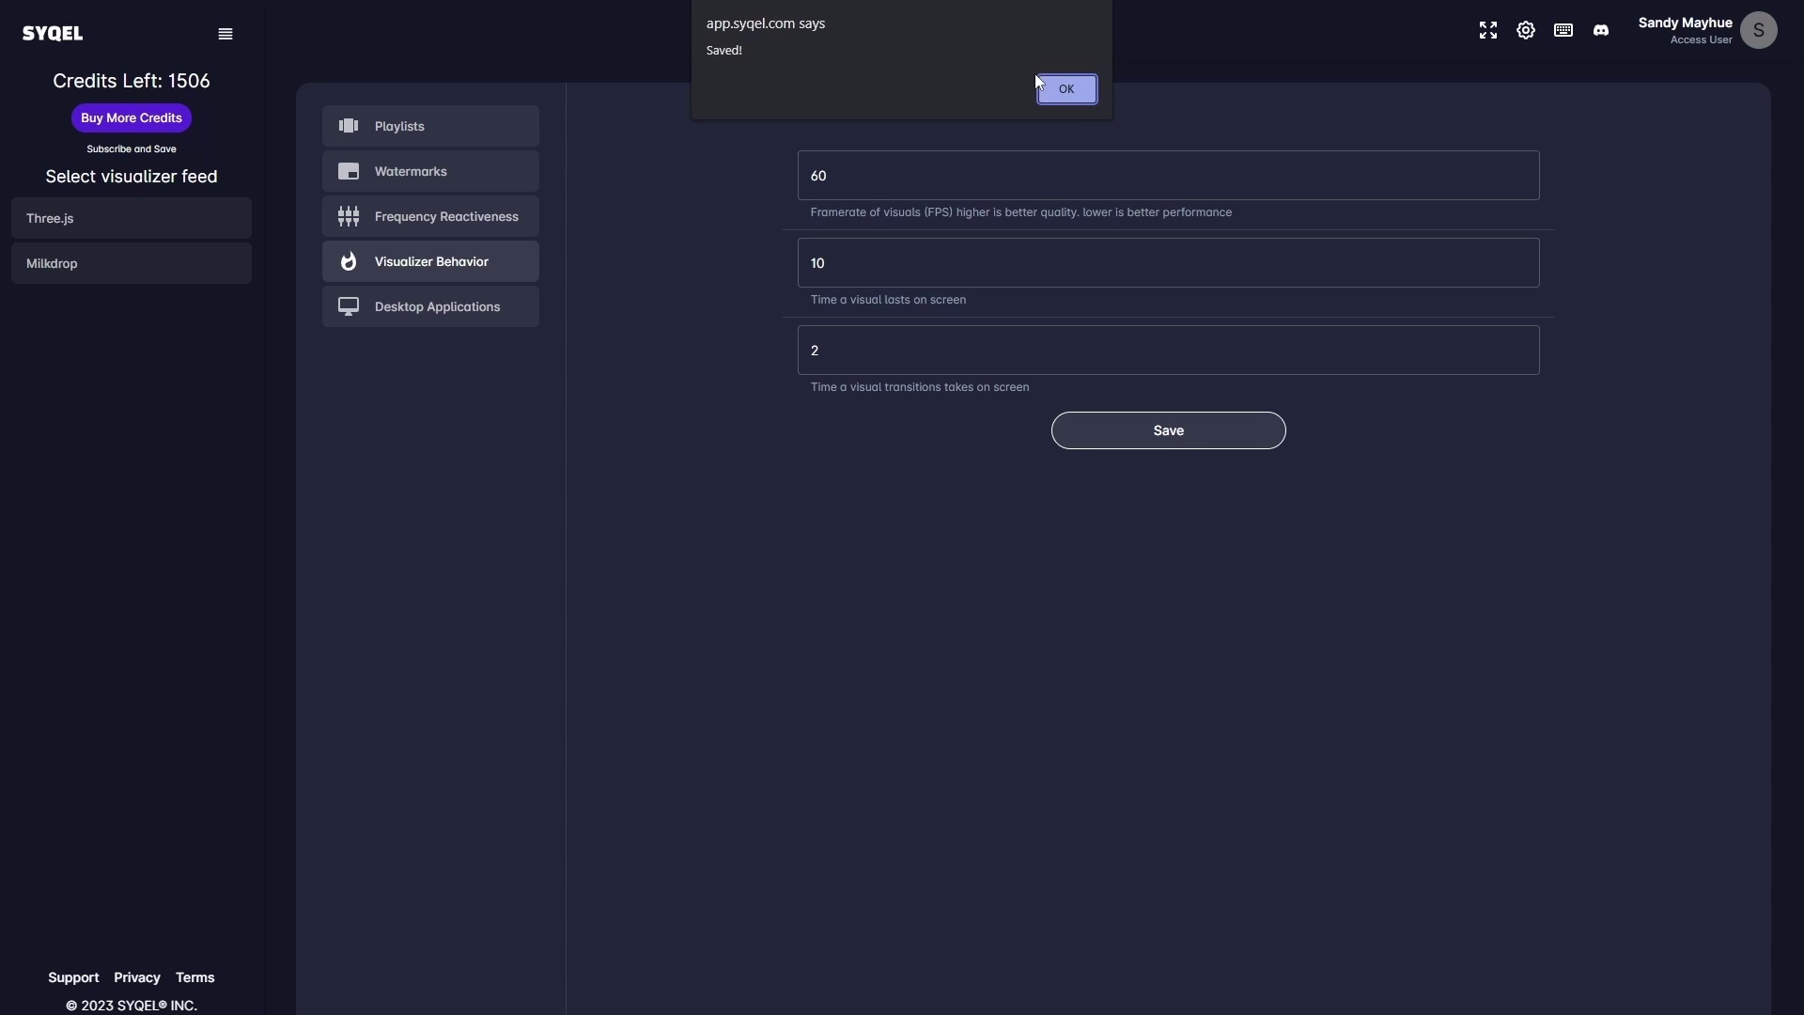
# Acknowledge the confirmation that 60 FPS, 10-second visuals and 2-second transitions were saved.
pyautogui.click(1067, 90)
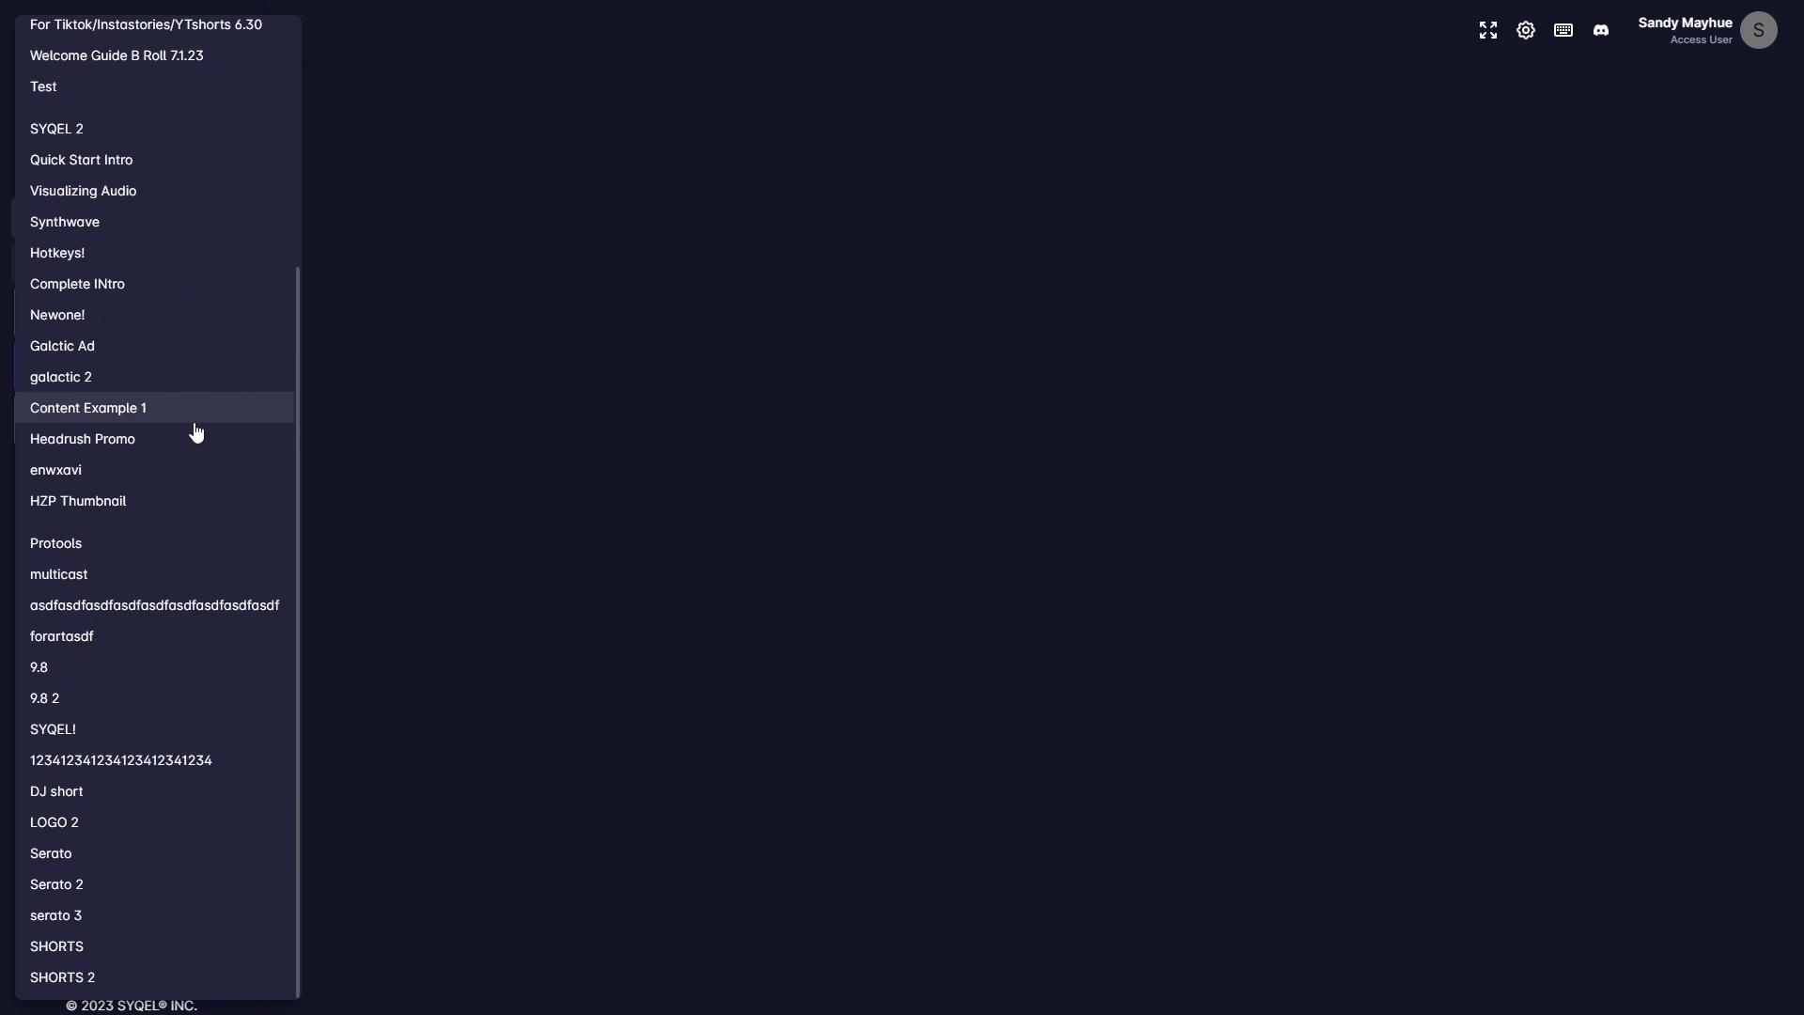
# Close the saved playlist list on the main visualizer panel.
pyautogui.click(548, 298)
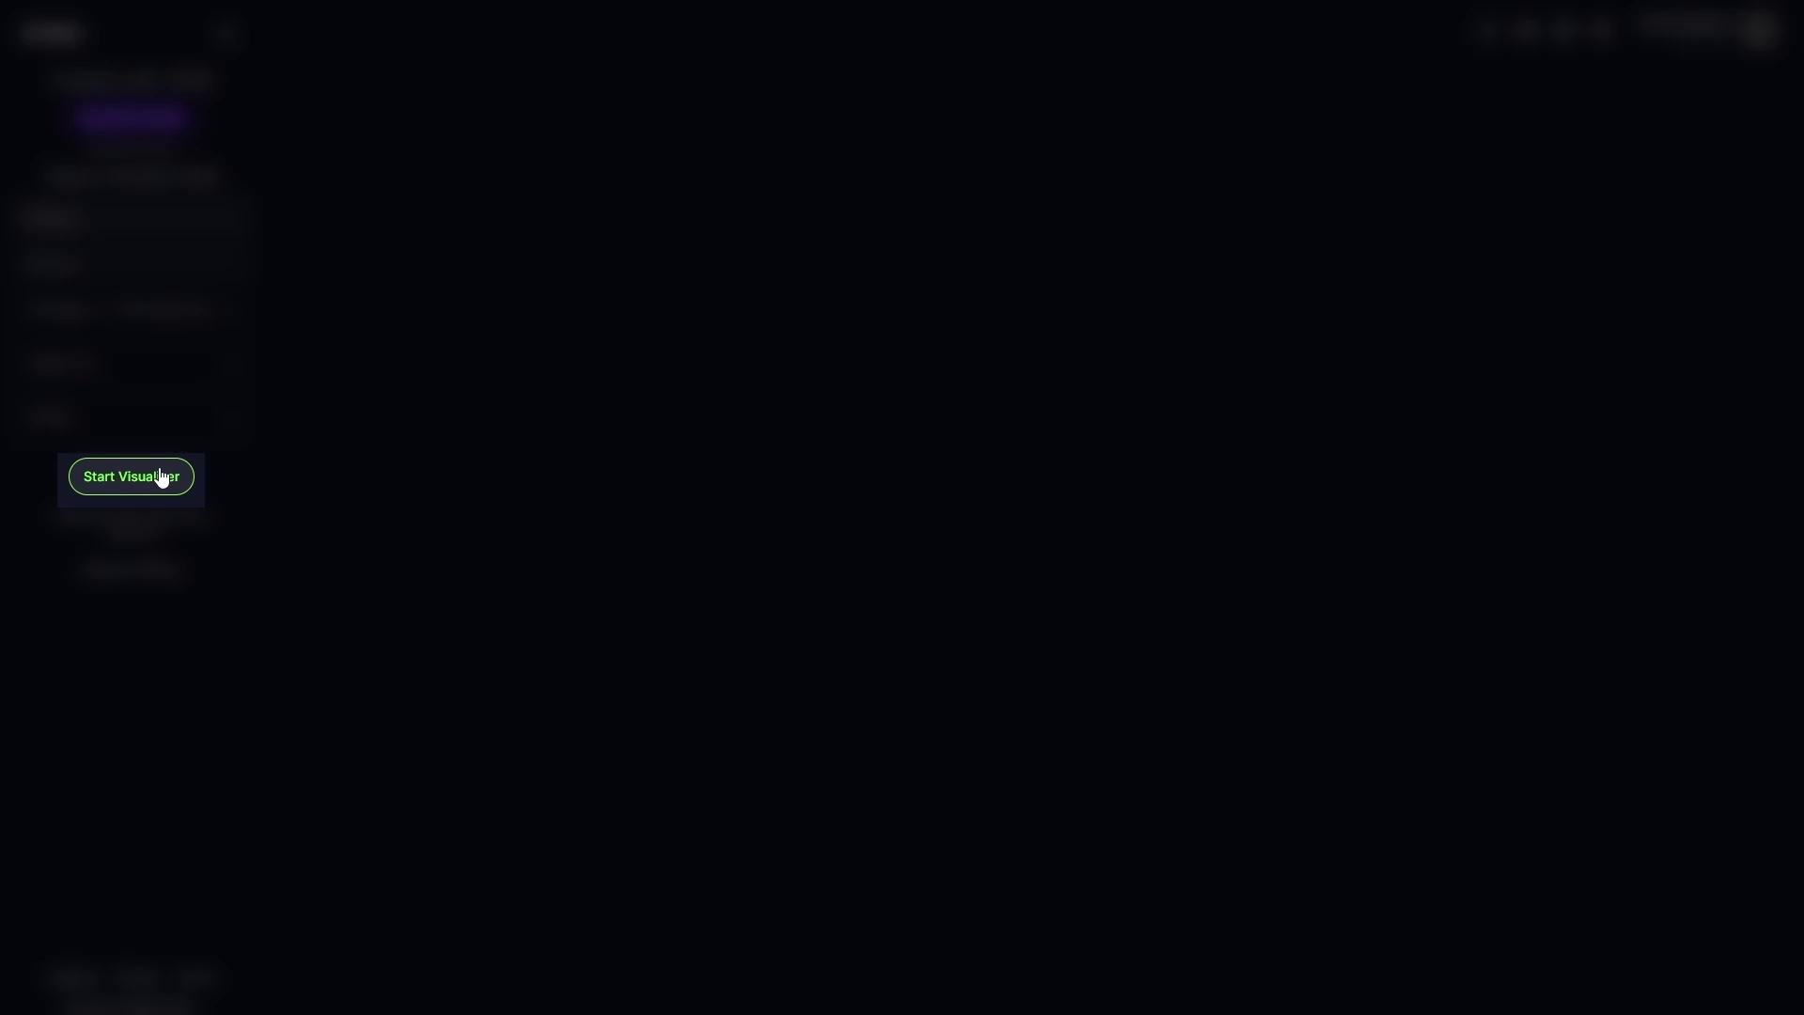
# Run the visualizer, lock, skip and step back through visuals, then show the Serato logo watermark.
pyautogui.click(162, 478)
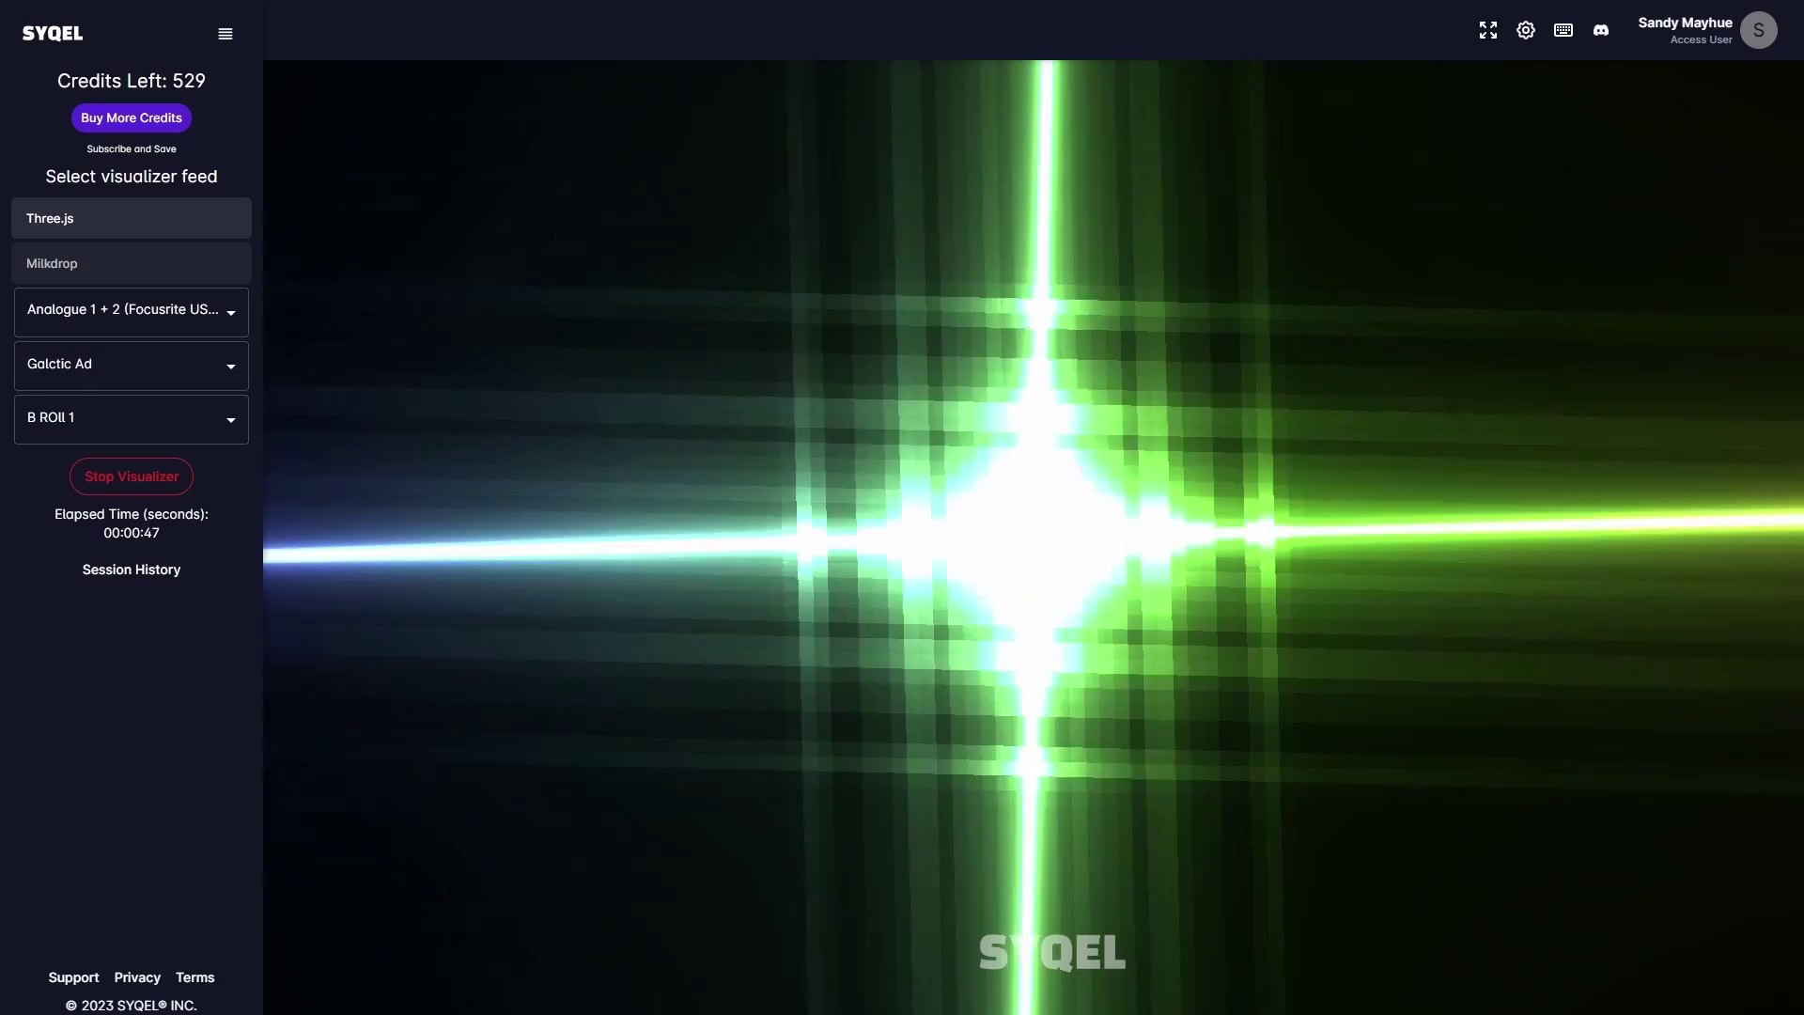
pyautogui.press('Return')
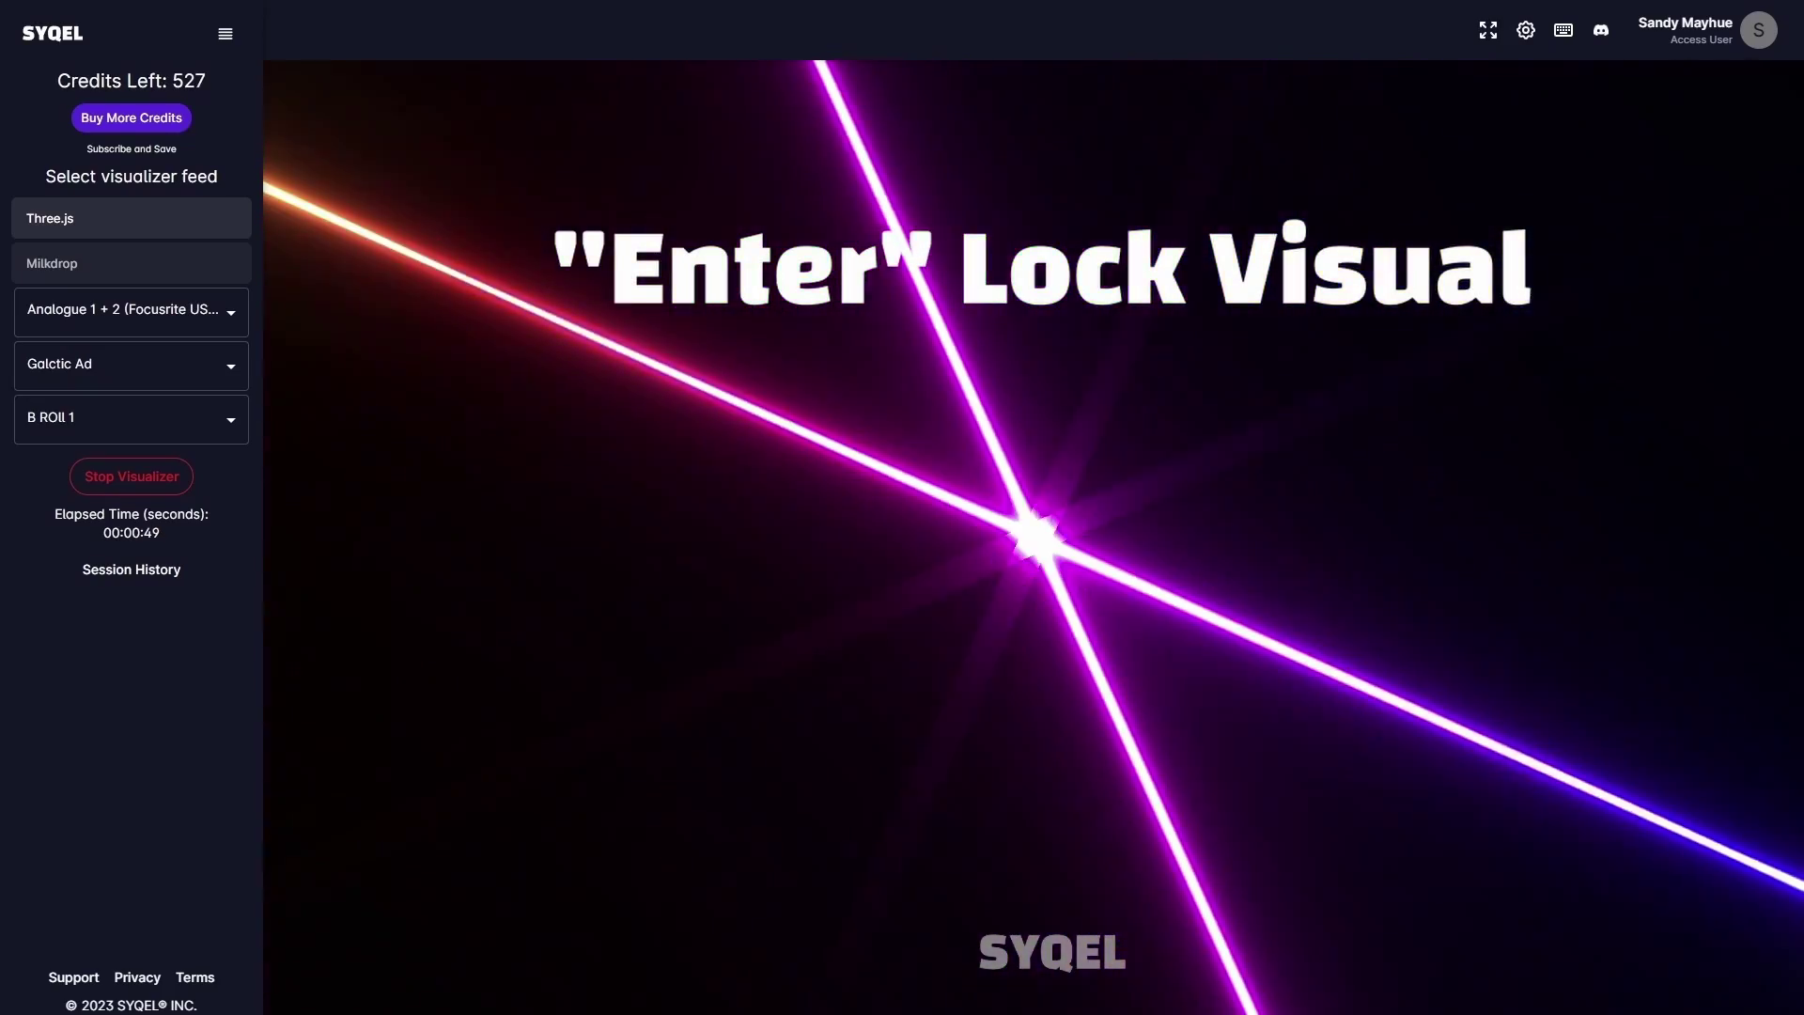
pyautogui.press('space')
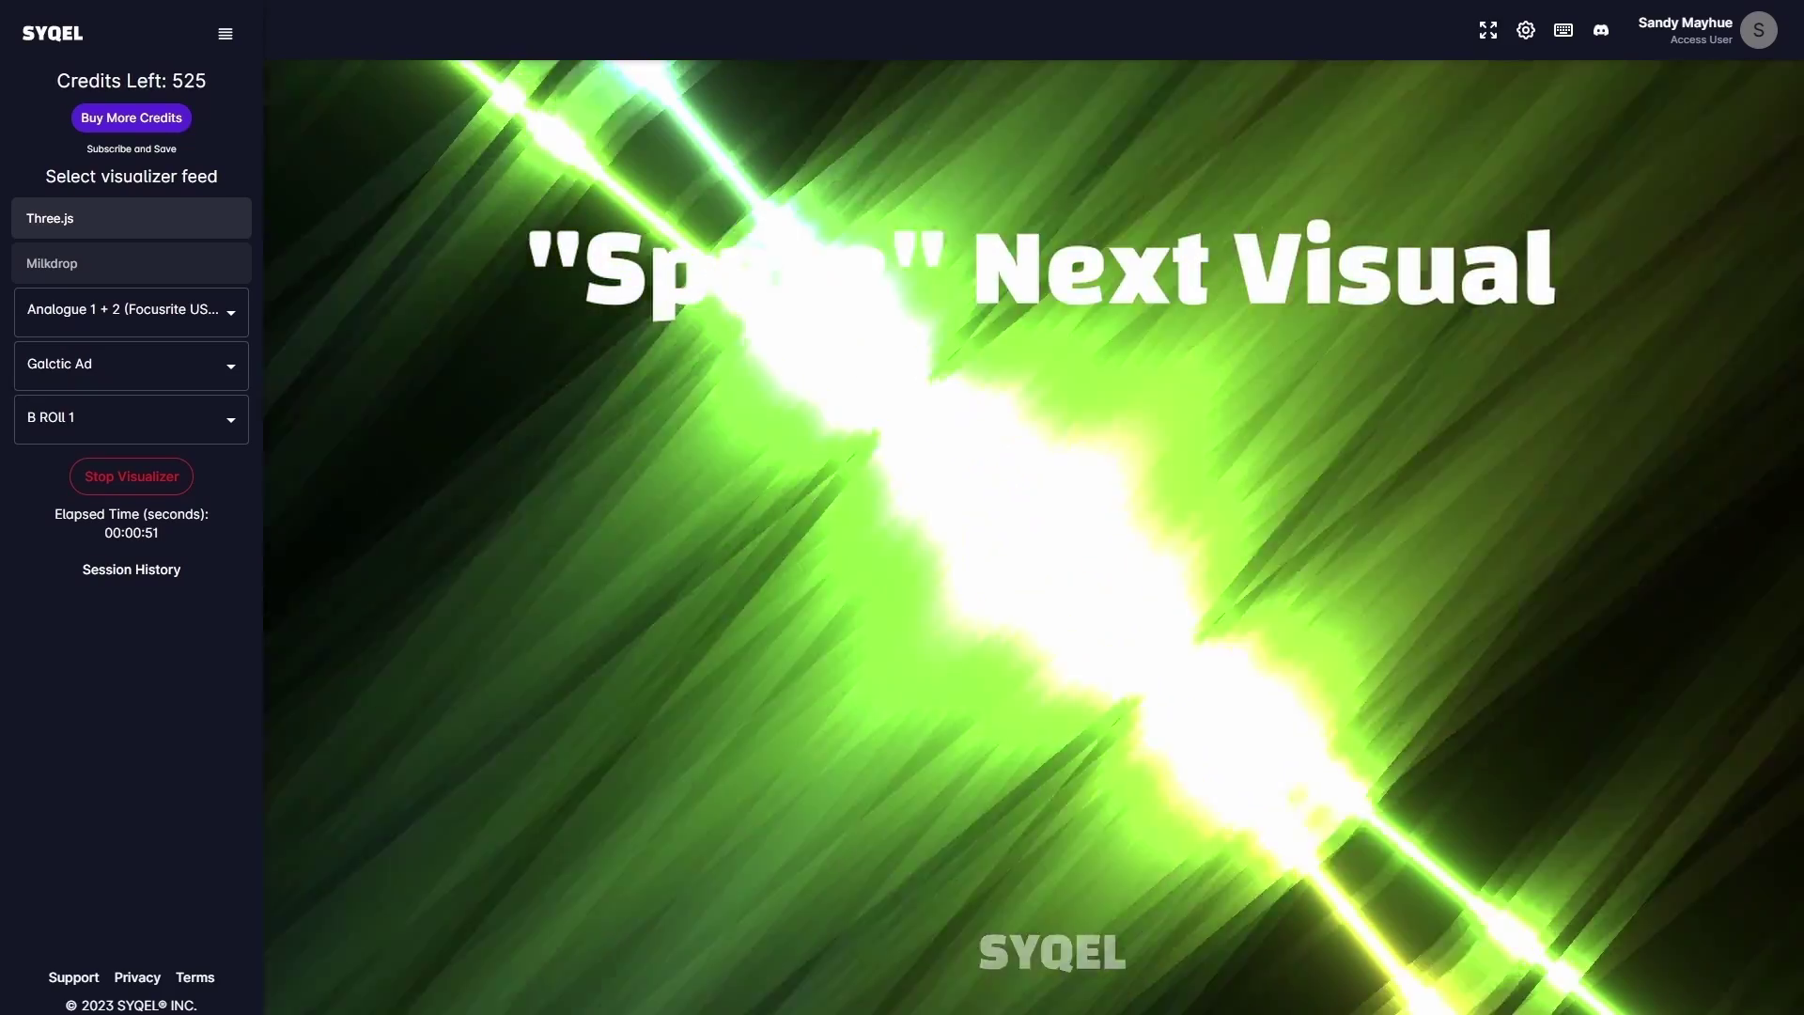
pyautogui.press('BackSpace')
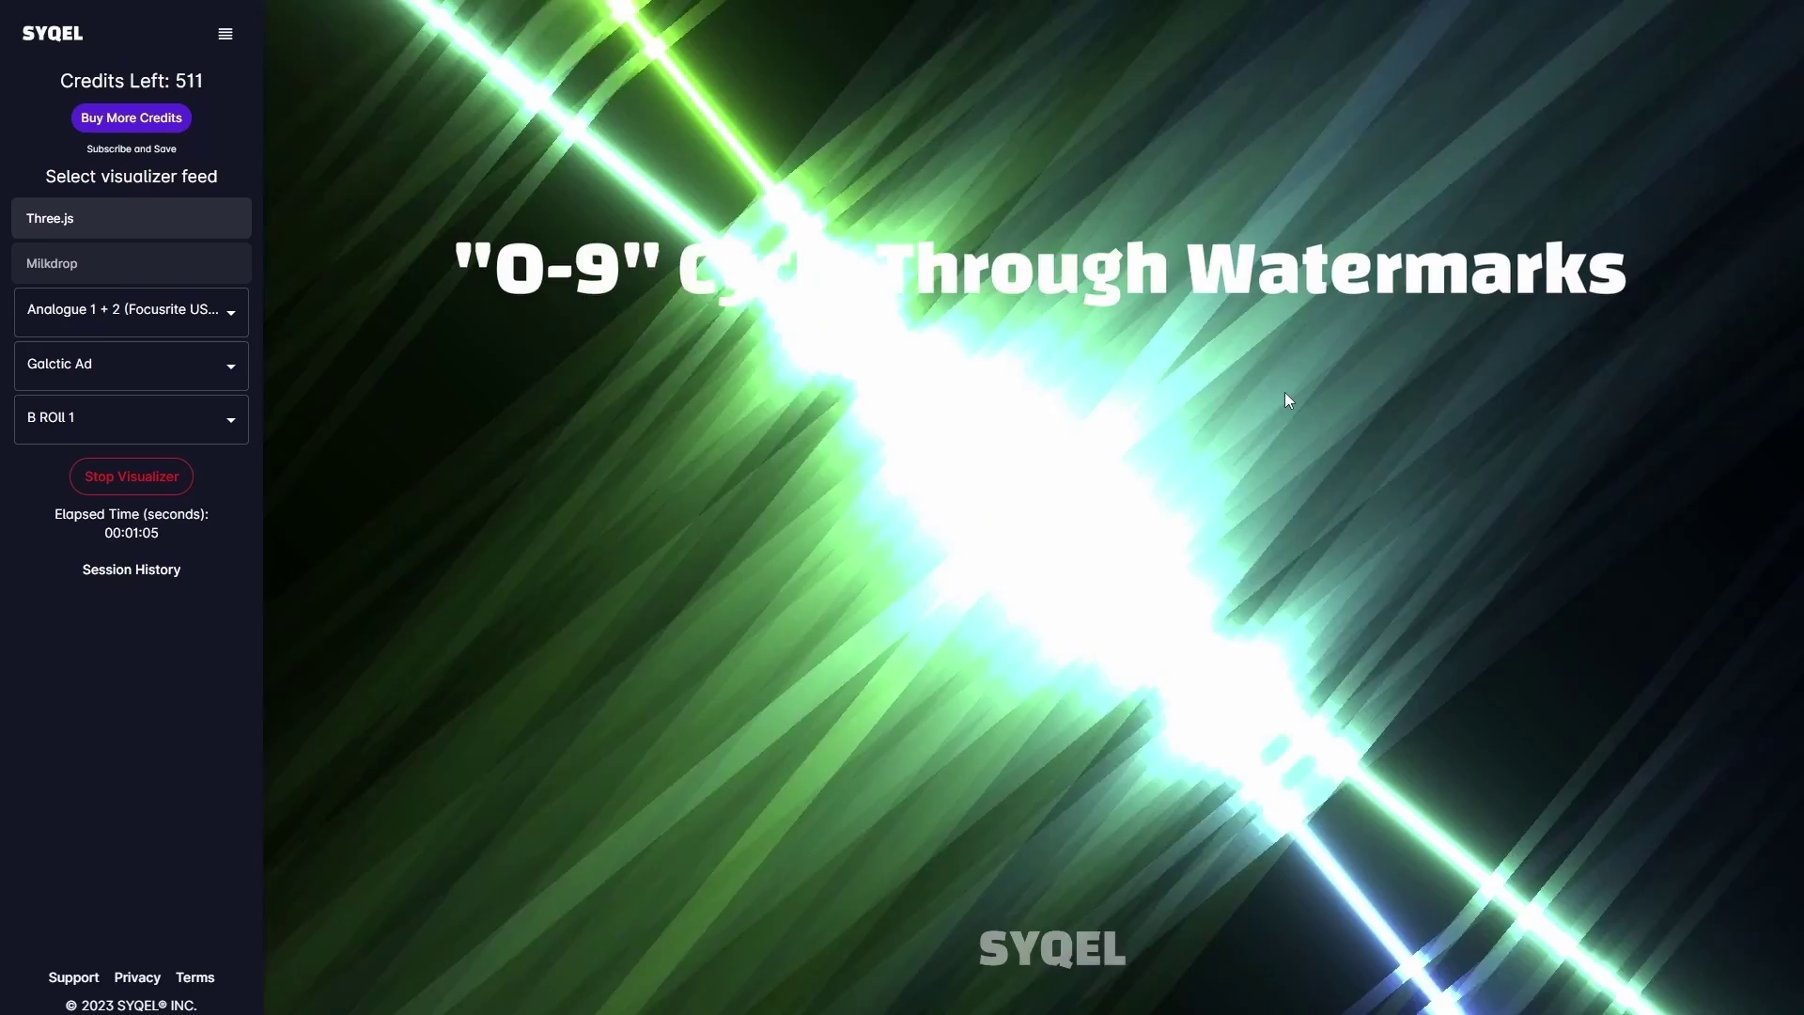
pyautogui.press('1')
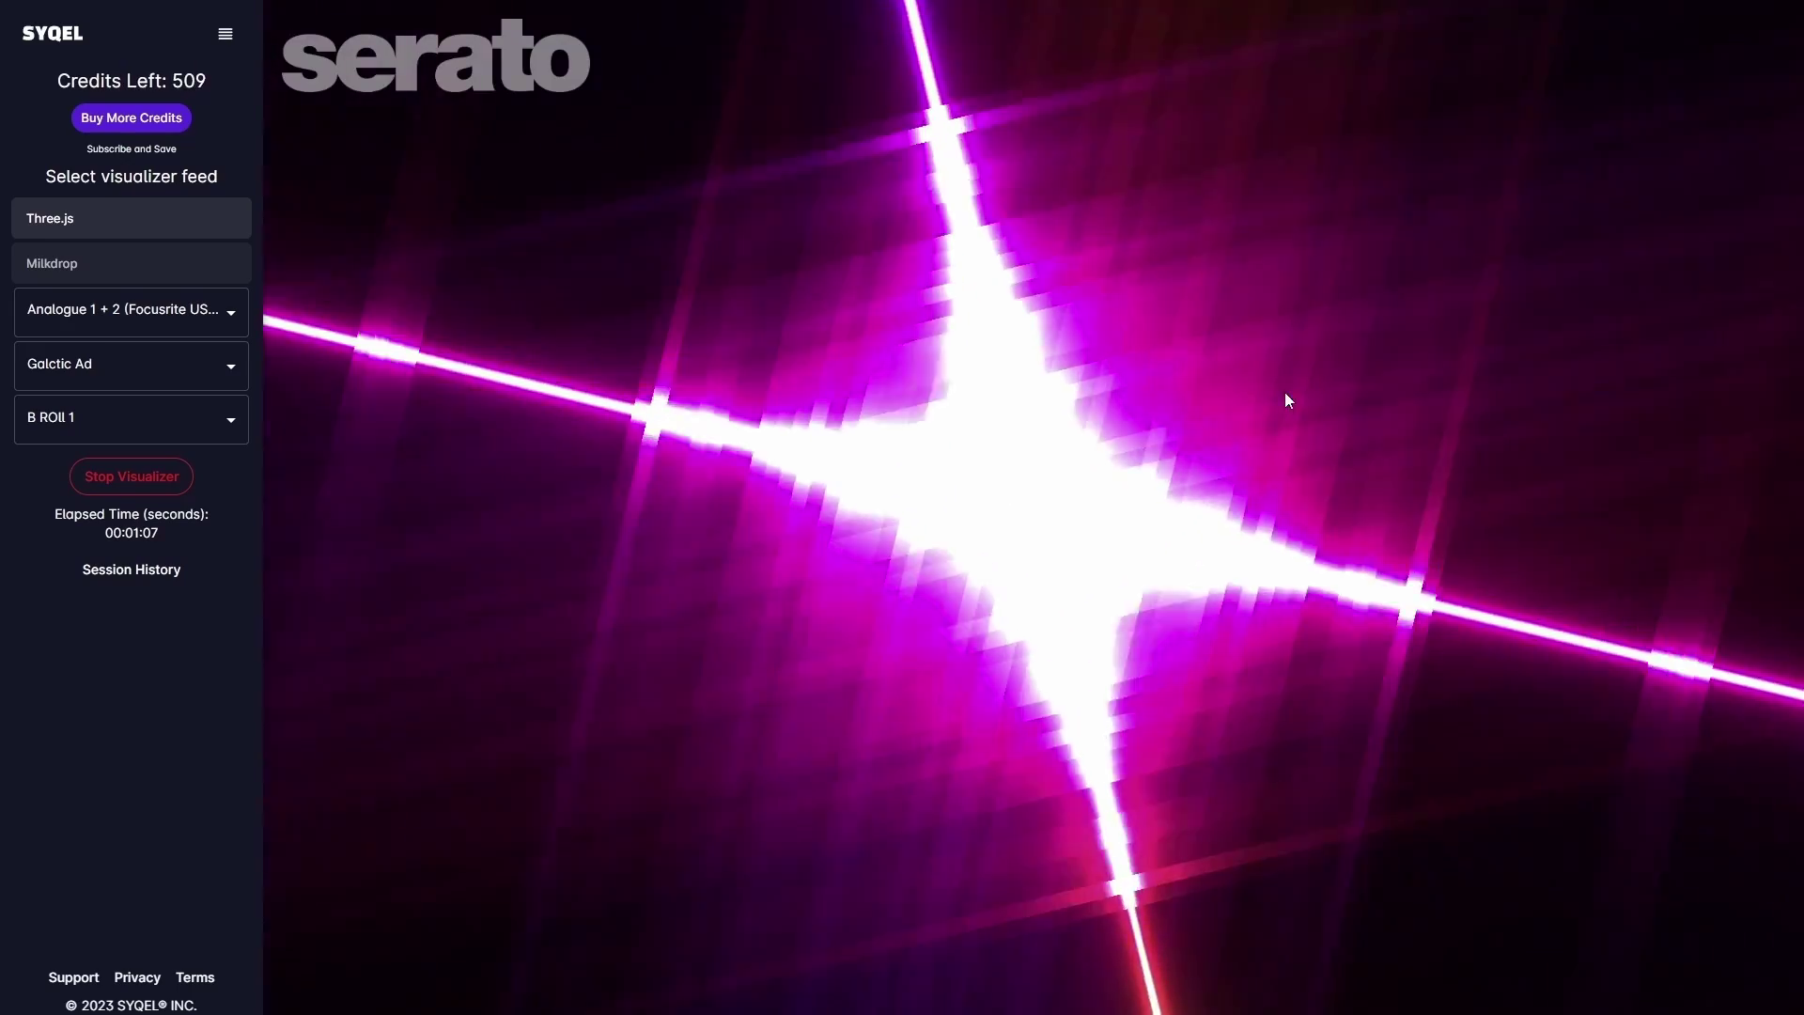